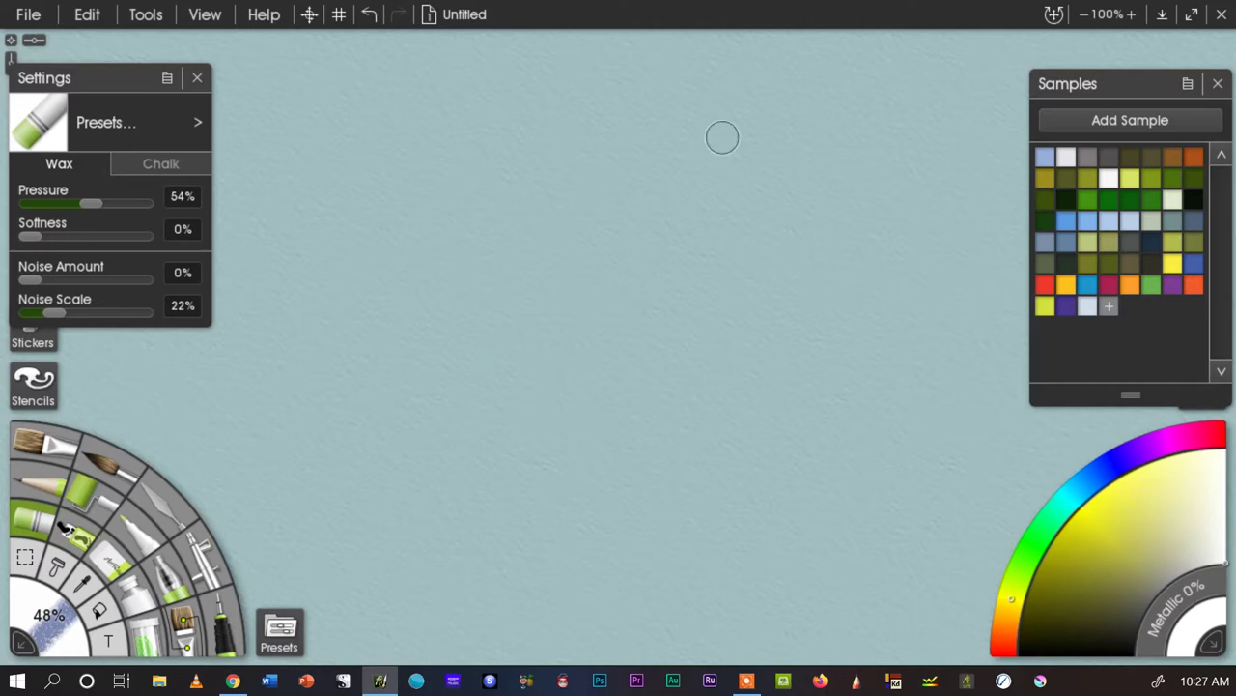
Step: Scribble five small white wax-pastel clouds scattered across the upper middle of the paper
{"action": "mouse_move", "coordinate": [720, 135]}
{"action": "left_mouse_down"}
{"action": "mouse_move", "coordinate": [699, 143]}
{"action": "mouse_move", "coordinate": [709, 105]}
{"action": "mouse_move", "coordinate": [776, 129]}
{"action": "mouse_move", "coordinate": [773, 156]}
{"action": "left_mouse_up"}
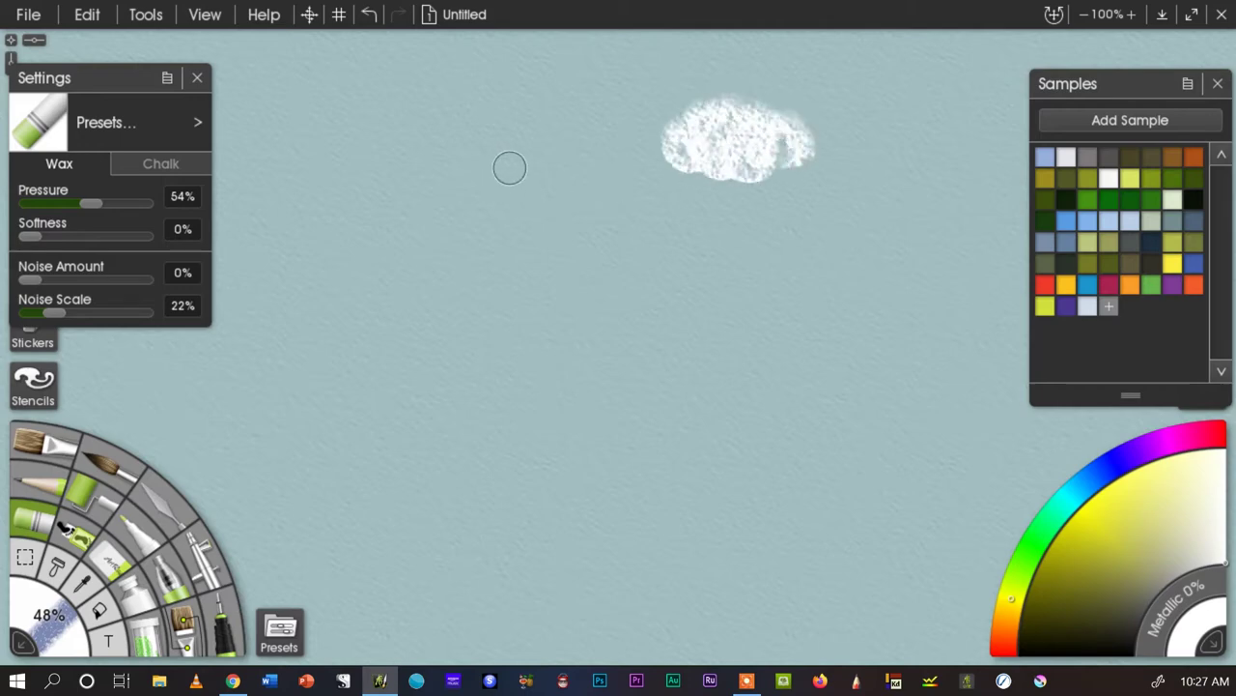
{"action": "mouse_move", "coordinate": [510, 168]}
{"action": "left_mouse_down"}
{"action": "mouse_move", "coordinate": [531, 190]}
{"action": "mouse_move", "coordinate": [469, 193]}
{"action": "mouse_move", "coordinate": [462, 168]}
{"action": "mouse_move", "coordinate": [533, 196]}
{"action": "left_mouse_up"}
{"action": "mouse_move", "coordinate": [724, 244]}
{"action": "left_mouse_down"}
{"action": "mouse_move", "coordinate": [750, 238]}
{"action": "mouse_move", "coordinate": [799, 261]}
{"action": "mouse_move", "coordinate": [686, 256]}
{"action": "left_mouse_up"}
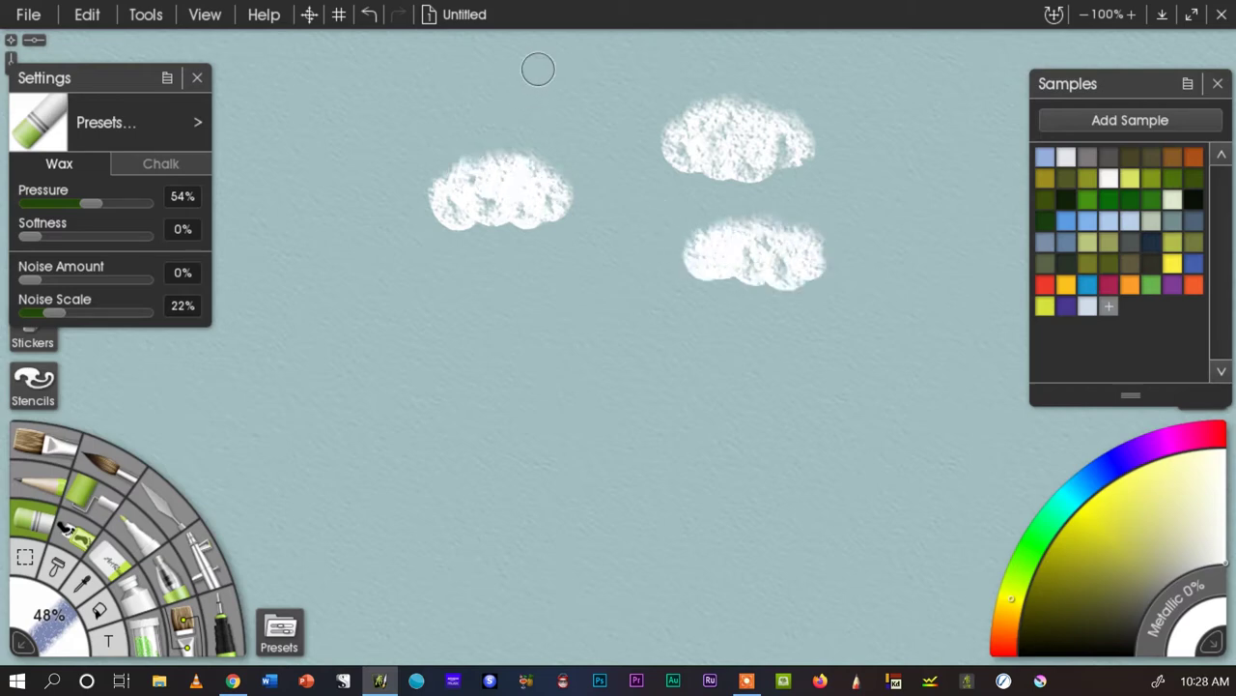
{"action": "mouse_move", "coordinate": [538, 69]}
{"action": "left_mouse_down"}
{"action": "mouse_move", "coordinate": [612, 113]}
{"action": "mouse_move", "coordinate": [524, 116]}
{"action": "mouse_move", "coordinate": [533, 68]}
{"action": "mouse_move", "coordinate": [593, 125]}
{"action": "left_mouse_up"}
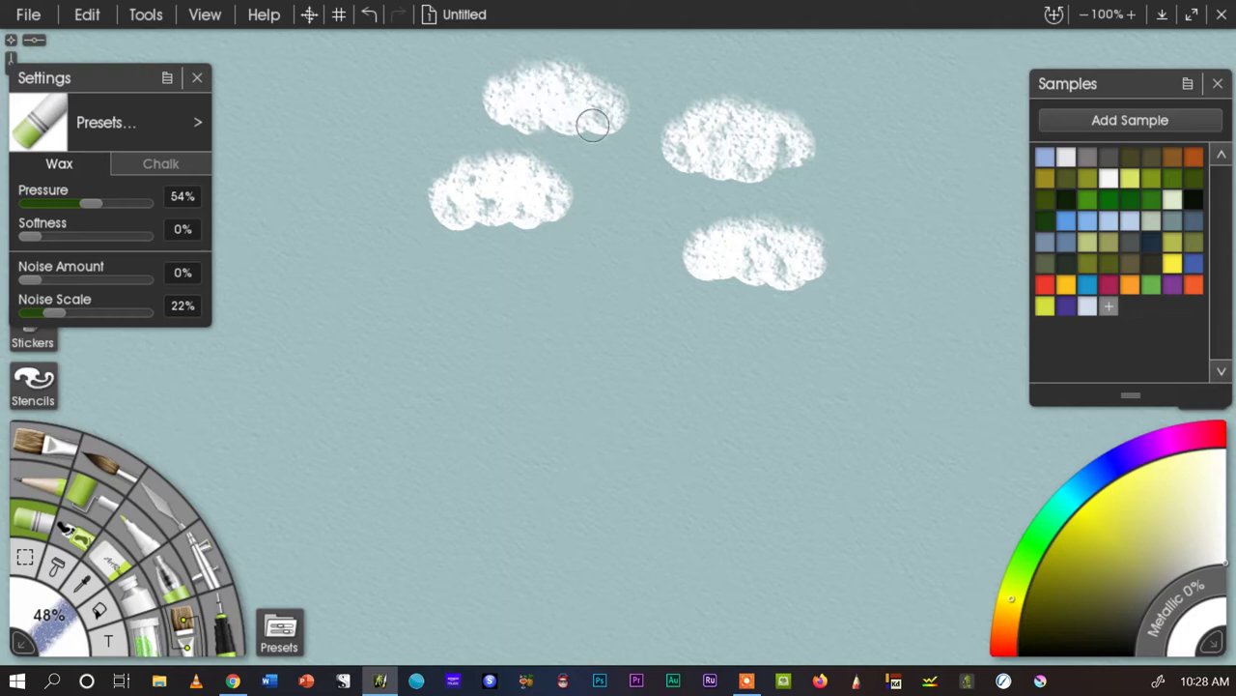
{"action": "mouse_move", "coordinate": [602, 287]}
{"action": "left_mouse_down"}
{"action": "mouse_move", "coordinate": [618, 270]}
{"action": "mouse_move", "coordinate": [627, 298]}
{"action": "mouse_move", "coordinate": [538, 279]}
{"action": "mouse_move", "coordinate": [627, 257]}
{"action": "mouse_move", "coordinate": [527, 286]}
{"action": "mouse_move", "coordinate": [508, 316]}
{"action": "left_mouse_up"}
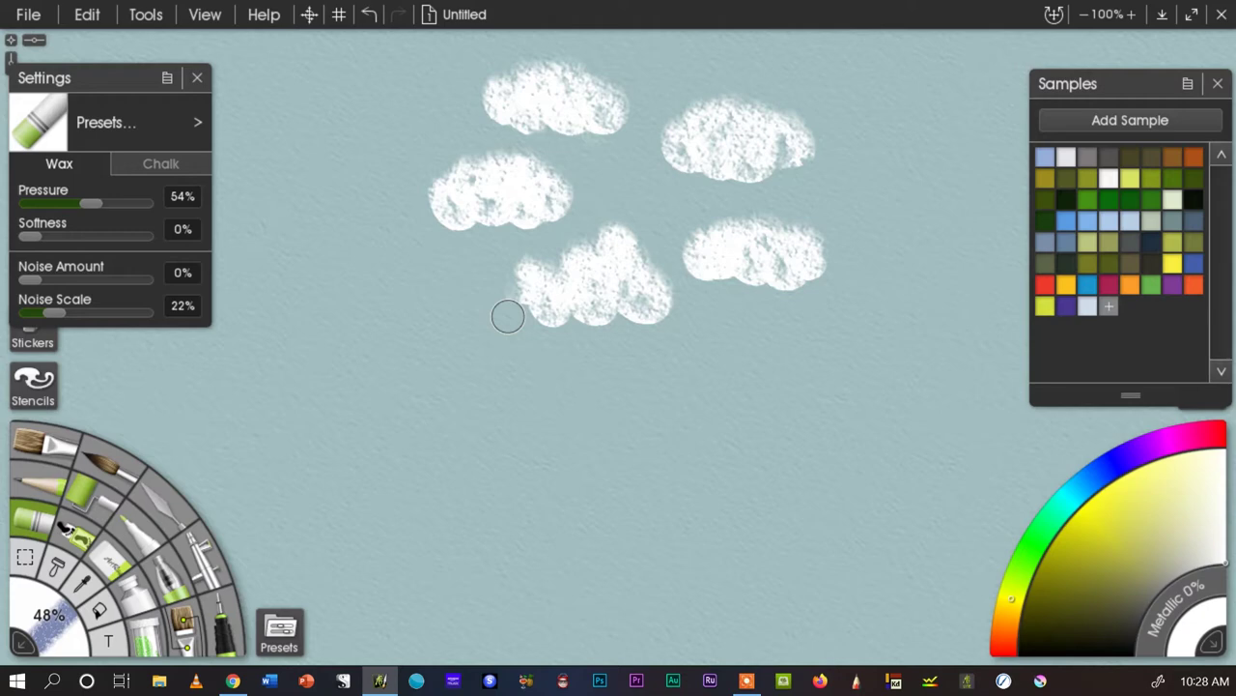
Step: Erase the five white clouds off the paper
{"action": "left_click", "coordinate": [55, 567]}
{"action": "left_click_drag", "start_coordinate": [459, 189], "coordinate": [486, 215]}
{"action": "mouse_move", "coordinate": [551, 290]}
{"action": "left_mouse_down"}
{"action": "mouse_move", "coordinate": [437, 182]}
{"action": "mouse_move", "coordinate": [648, 318]}
{"action": "mouse_move", "coordinate": [473, 201]}
{"action": "mouse_move", "coordinate": [643, 271]}
{"action": "mouse_move", "coordinate": [665, 197]}
{"action": "mouse_move", "coordinate": [649, 99]}
{"action": "mouse_move", "coordinate": [817, 188]}
{"action": "mouse_move", "coordinate": [818, 241]}
{"action": "mouse_move", "coordinate": [707, 187]}
{"action": "mouse_move", "coordinate": [710, 277]}
{"action": "left_mouse_up"}
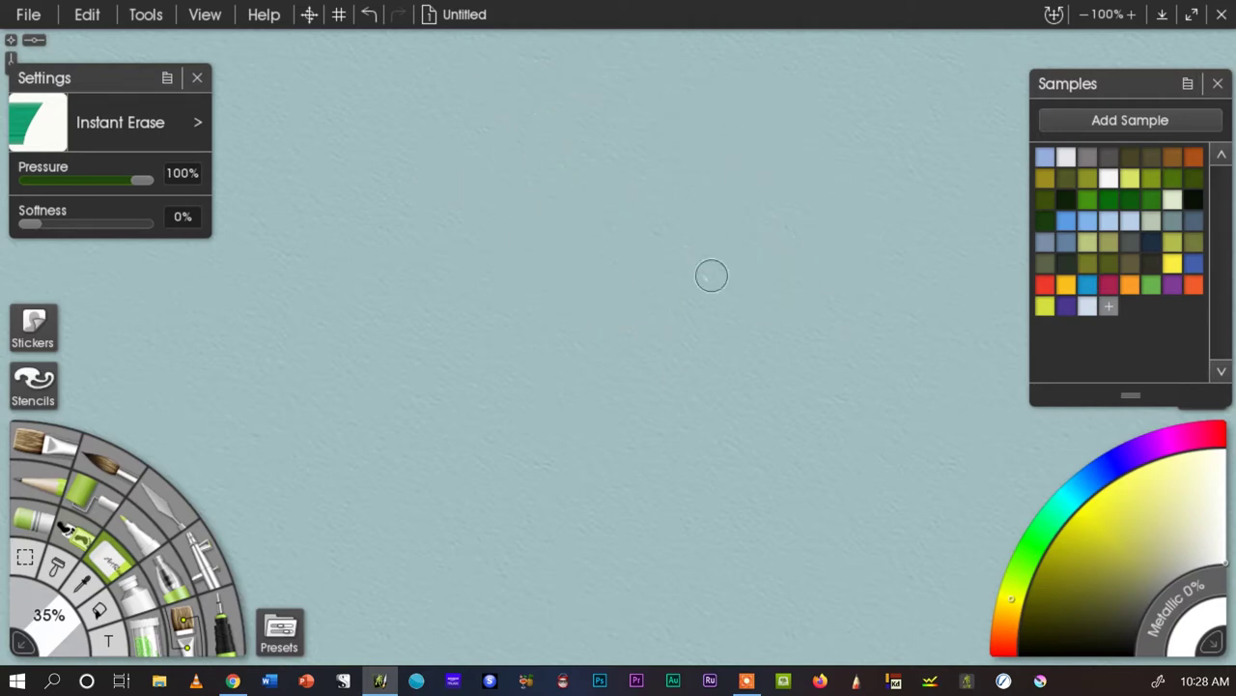
Step: Paint a pale-blue pastel patch near the top centre, extending it up and right
{"action": "left_click", "coordinate": [29, 524]}
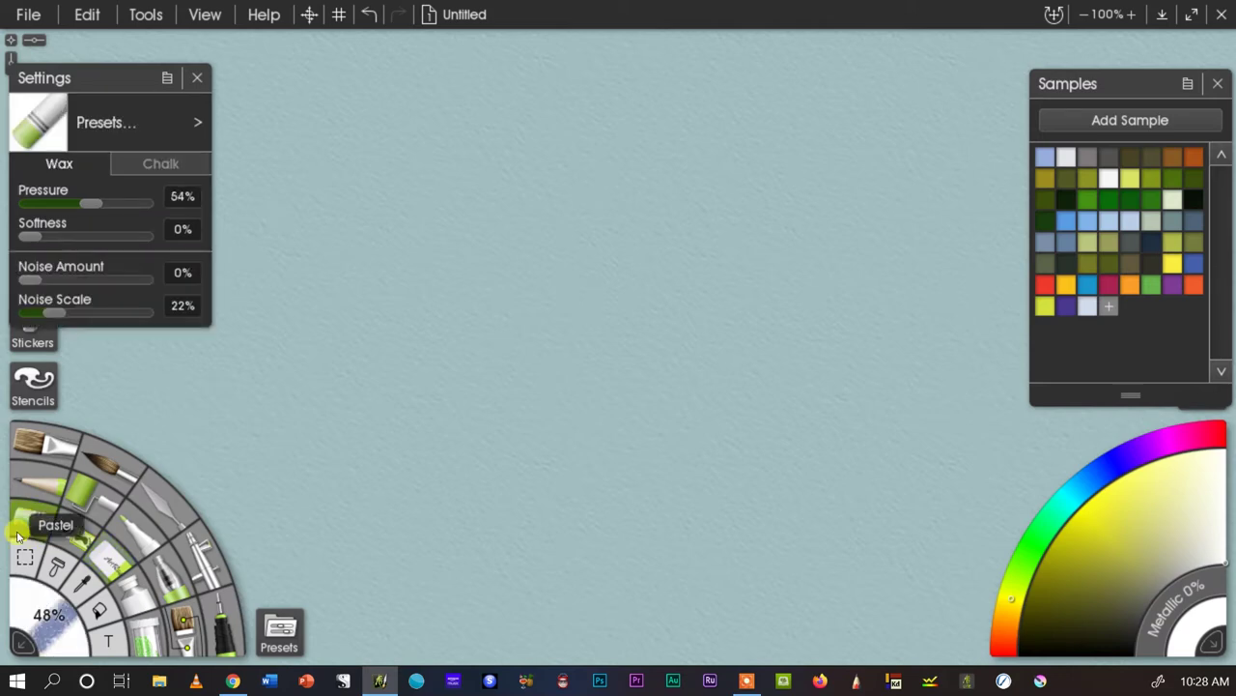
{"action": "left_click", "coordinate": [1086, 306]}
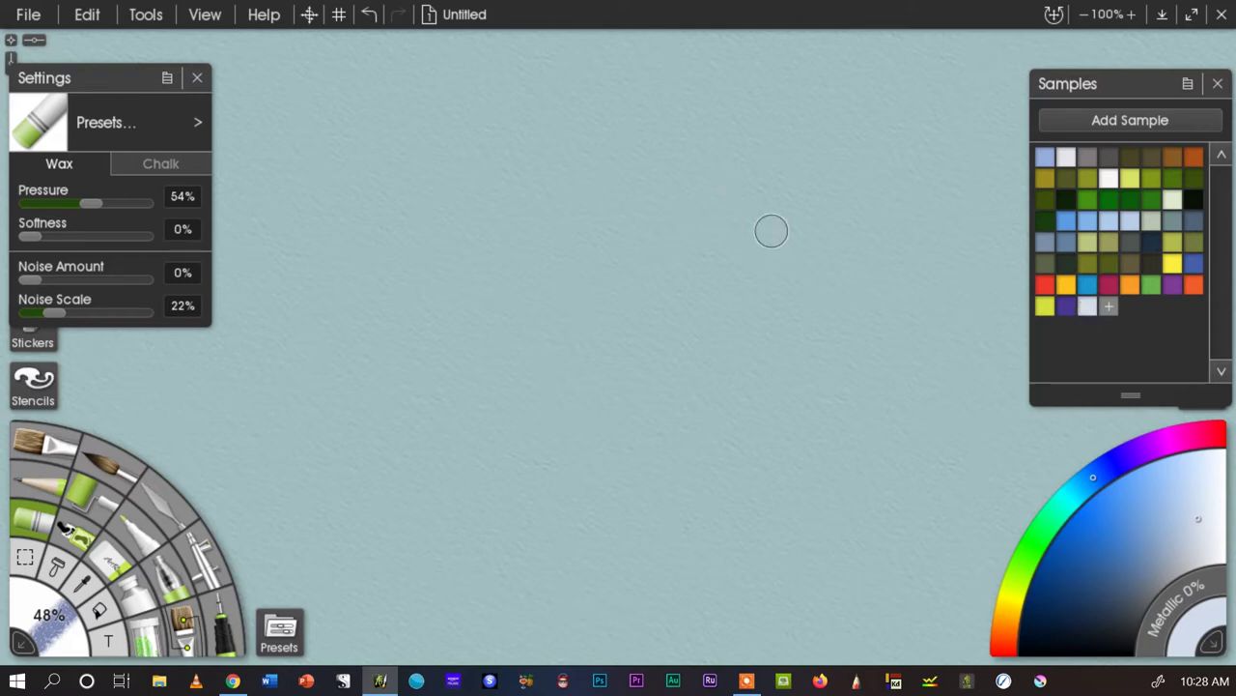
{"action": "mouse_move", "coordinate": [772, 231]}
{"action": "left_mouse_down"}
{"action": "mouse_move", "coordinate": [675, 201]}
{"action": "mouse_move", "coordinate": [629, 209]}
{"action": "left_mouse_up"}
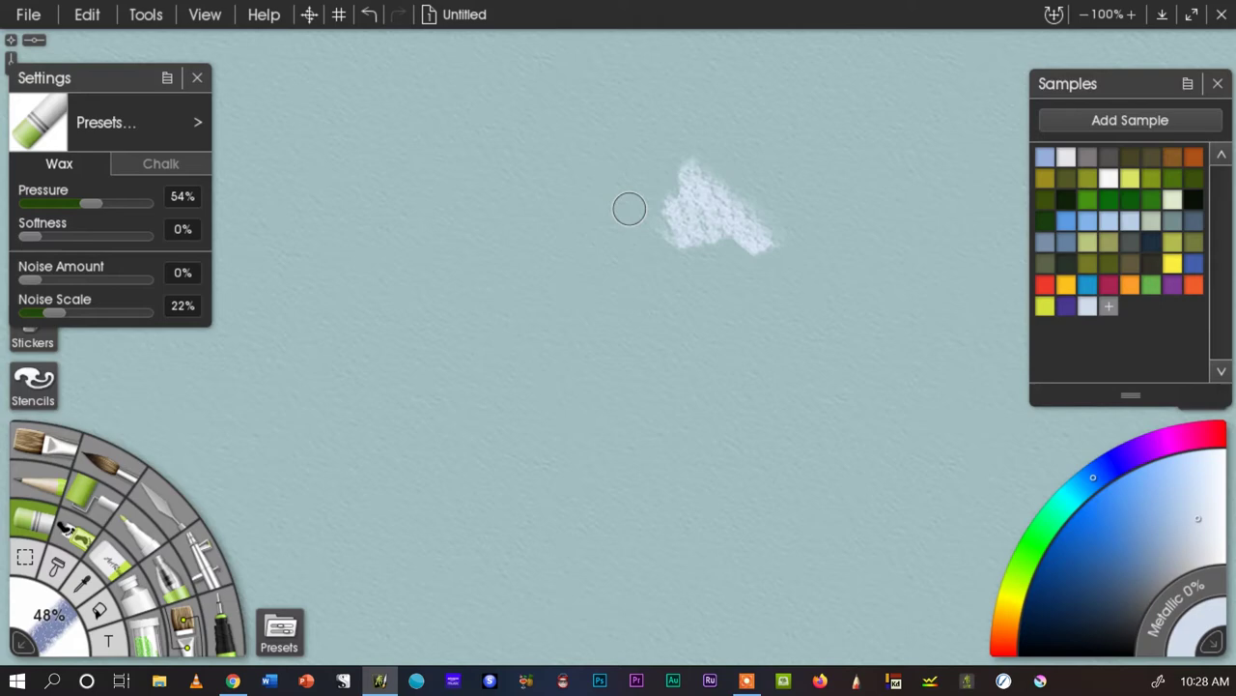
{"action": "mouse_move", "coordinate": [629, 209]}
{"action": "left_mouse_down"}
{"action": "mouse_move", "coordinate": [745, 174]}
{"action": "mouse_move", "coordinate": [685, 245]}
{"action": "mouse_move", "coordinate": [725, 187]}
{"action": "mouse_move", "coordinate": [744, 241]}
{"action": "mouse_move", "coordinate": [679, 284]}
{"action": "left_mouse_up"}
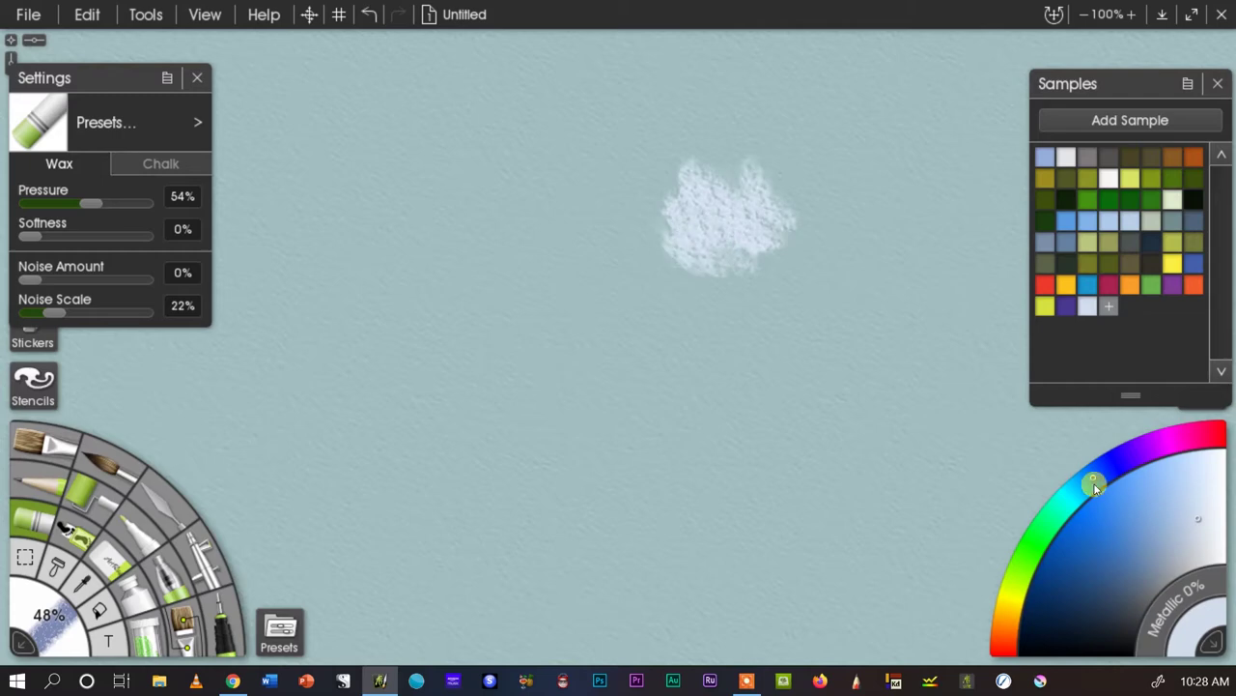
Step: Test a white pastel stroke above the blue patch, then erase it
{"action": "left_click", "coordinate": [1225, 563]}
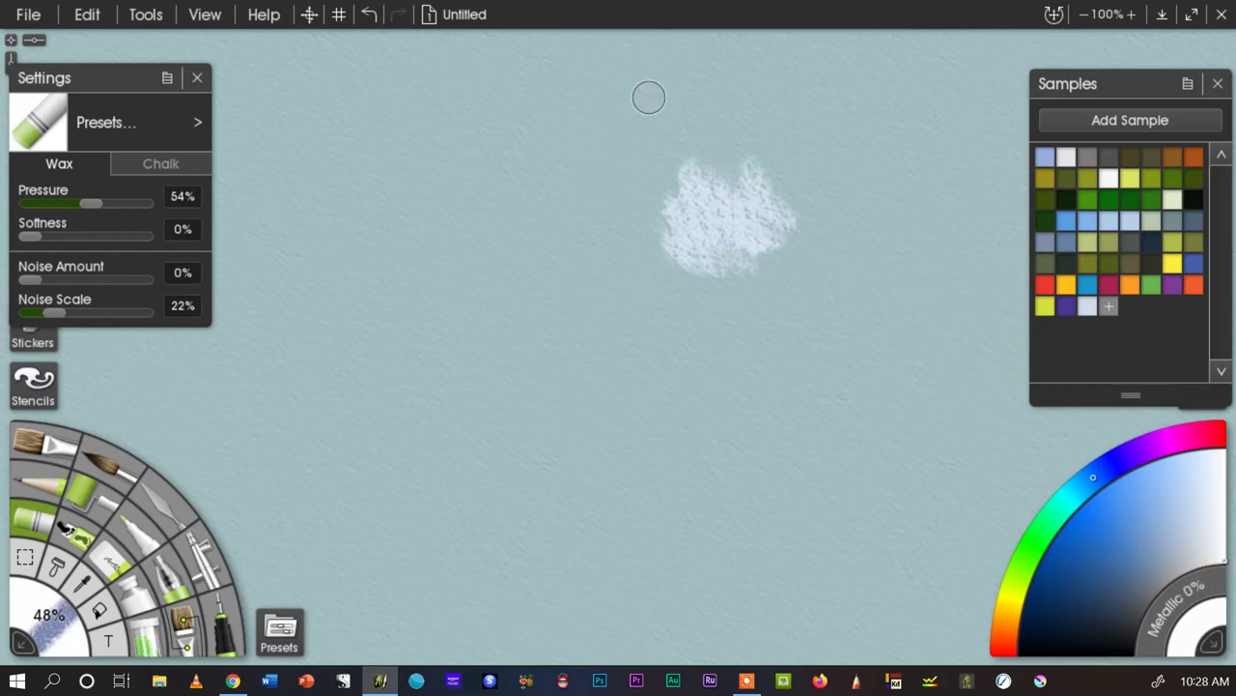
{"action": "mouse_move", "coordinate": [650, 96]}
{"action": "left_mouse_down"}
{"action": "mouse_move", "coordinate": [651, 144]}
{"action": "mouse_move", "coordinate": [585, 156]}
{"action": "left_mouse_up"}
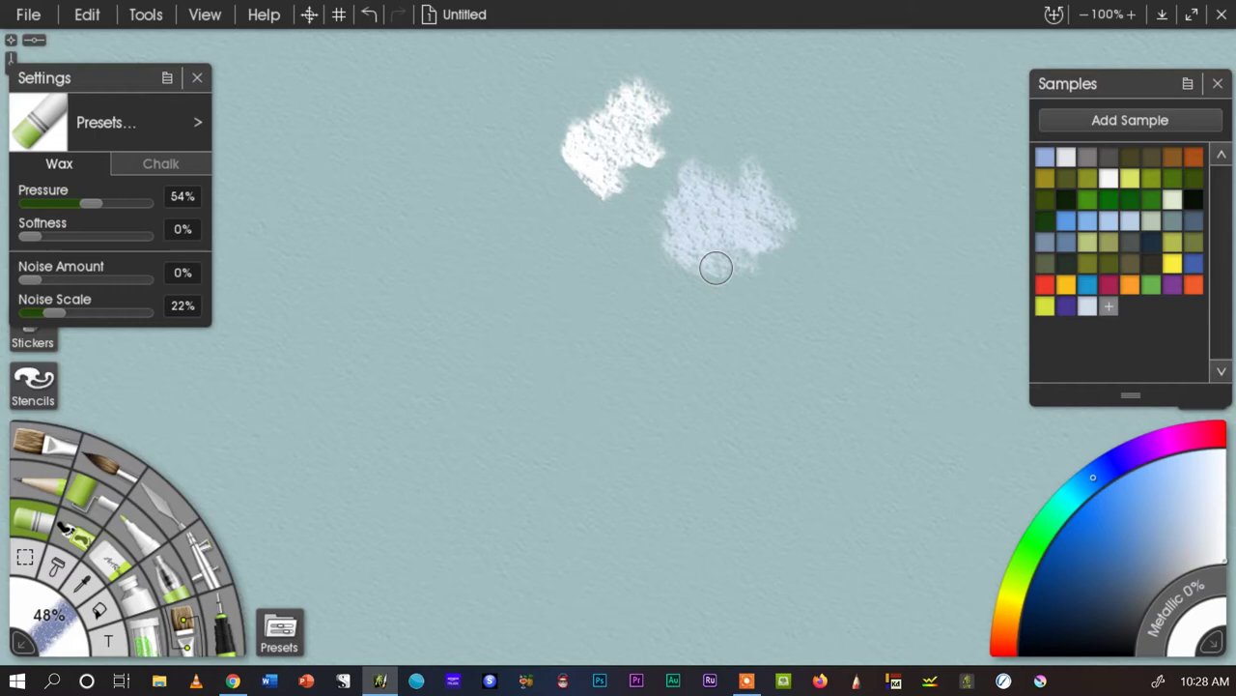
{"action": "left_click", "coordinate": [101, 570]}
{"action": "mouse_move", "coordinate": [546, 140]}
{"action": "left_mouse_down"}
{"action": "mouse_move", "coordinate": [642, 241]}
{"action": "mouse_move", "coordinate": [580, 110]}
{"action": "mouse_move", "coordinate": [728, 319]}
{"action": "mouse_move", "coordinate": [740, 284]}
{"action": "mouse_move", "coordinate": [607, 88]}
{"action": "mouse_move", "coordinate": [775, 216]}
{"action": "left_mouse_up"}
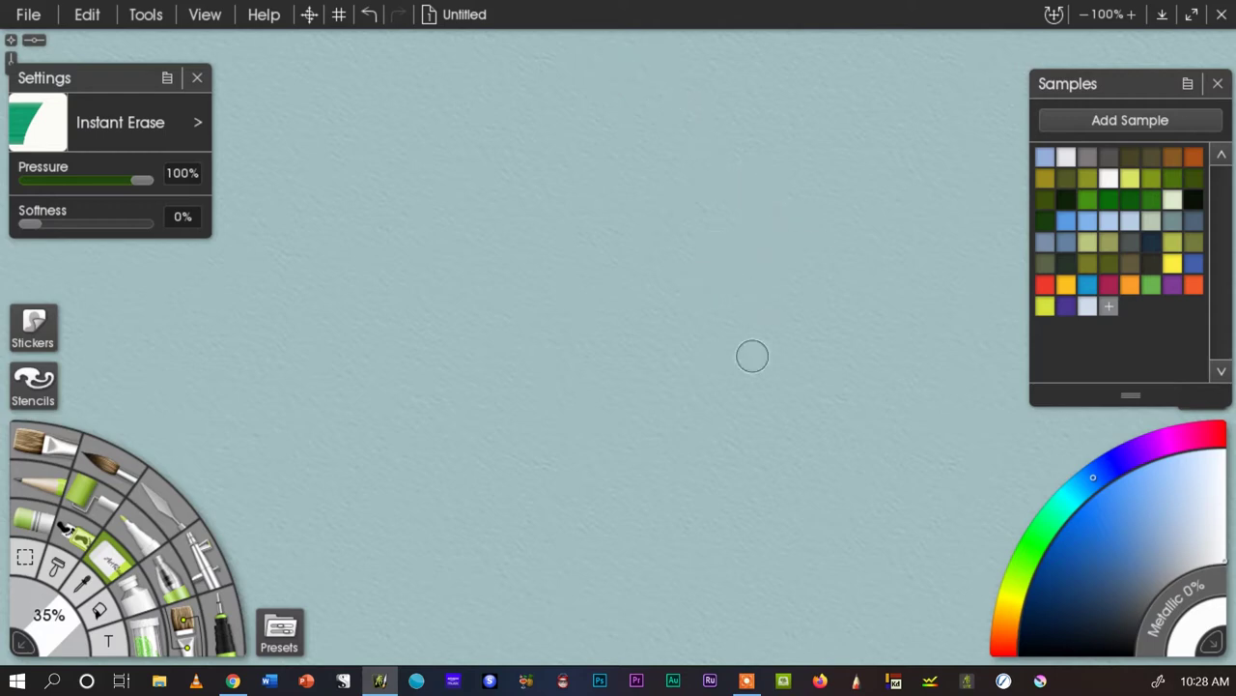
{"action": "left_click", "coordinate": [27, 527]}
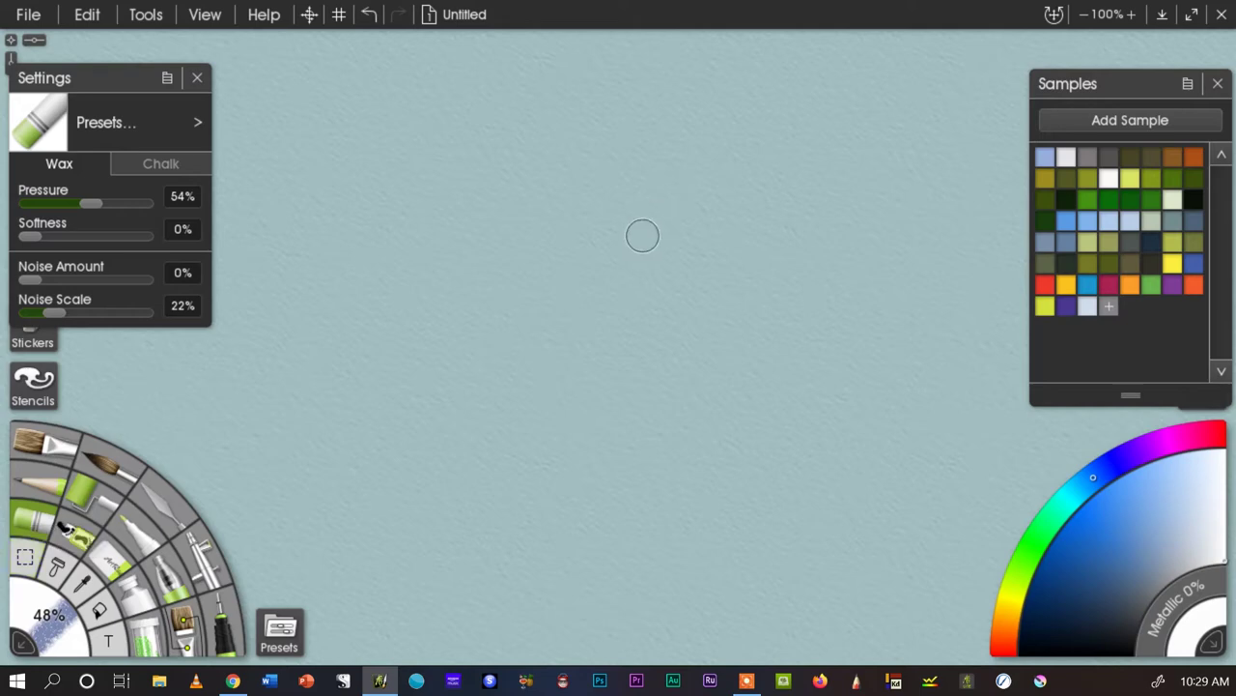
Step: Enlarge the pastel to 100% size, test a large white stroke, then erase it
{"action": "left_click_drag", "start_coordinate": [23, 614], "coordinate": [150, 653]}
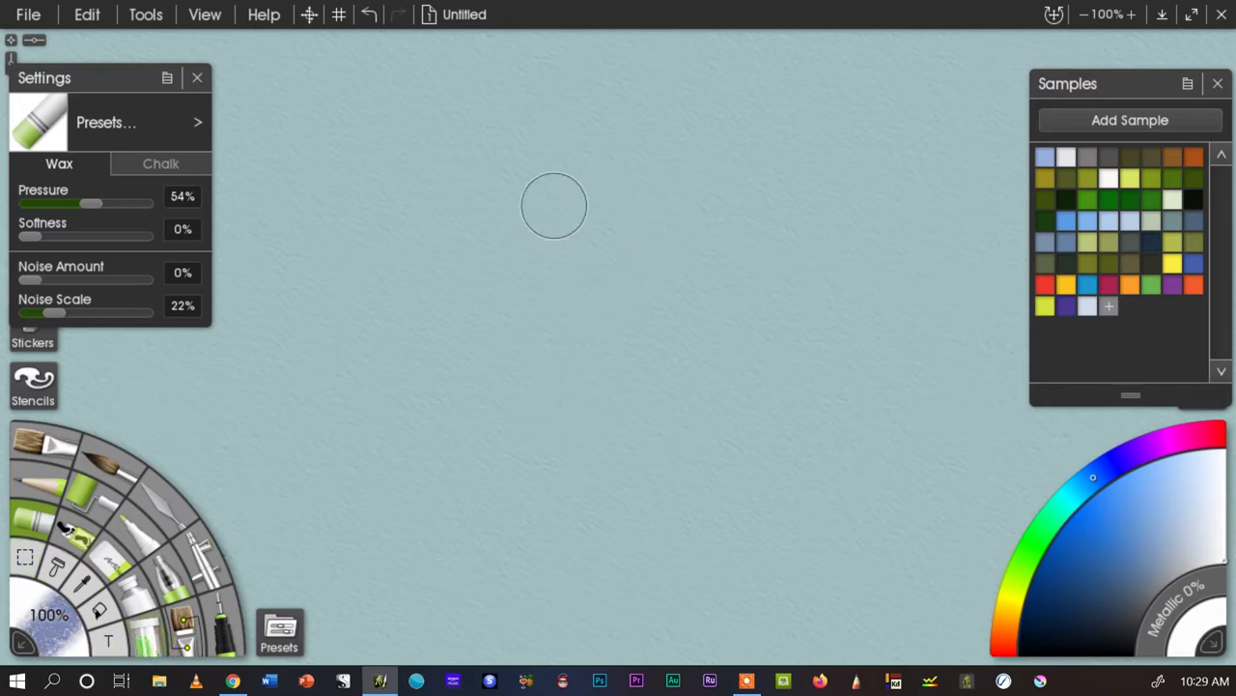
{"action": "mouse_move", "coordinate": [552, 201]}
{"action": "left_mouse_down"}
{"action": "mouse_move", "coordinate": [605, 185]}
{"action": "mouse_move", "coordinate": [657, 254]}
{"action": "mouse_move", "coordinate": [682, 212]}
{"action": "mouse_move", "coordinate": [714, 284]}
{"action": "left_mouse_up"}
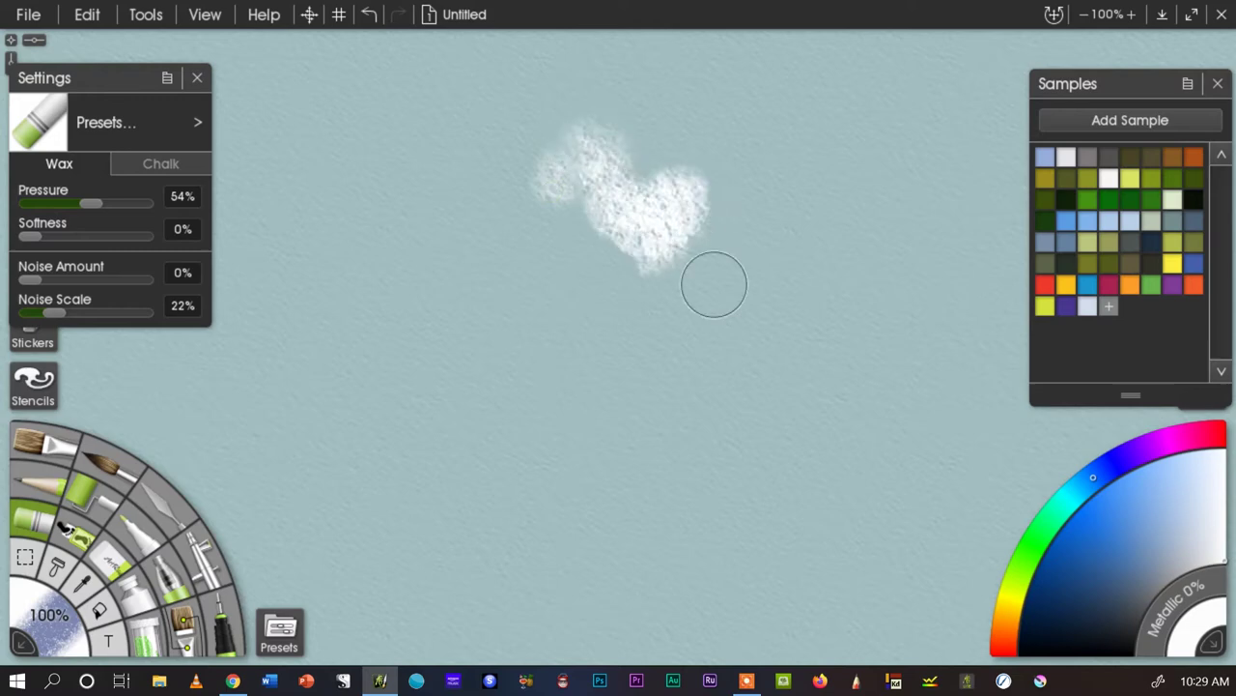
{"action": "left_click", "coordinate": [108, 559]}
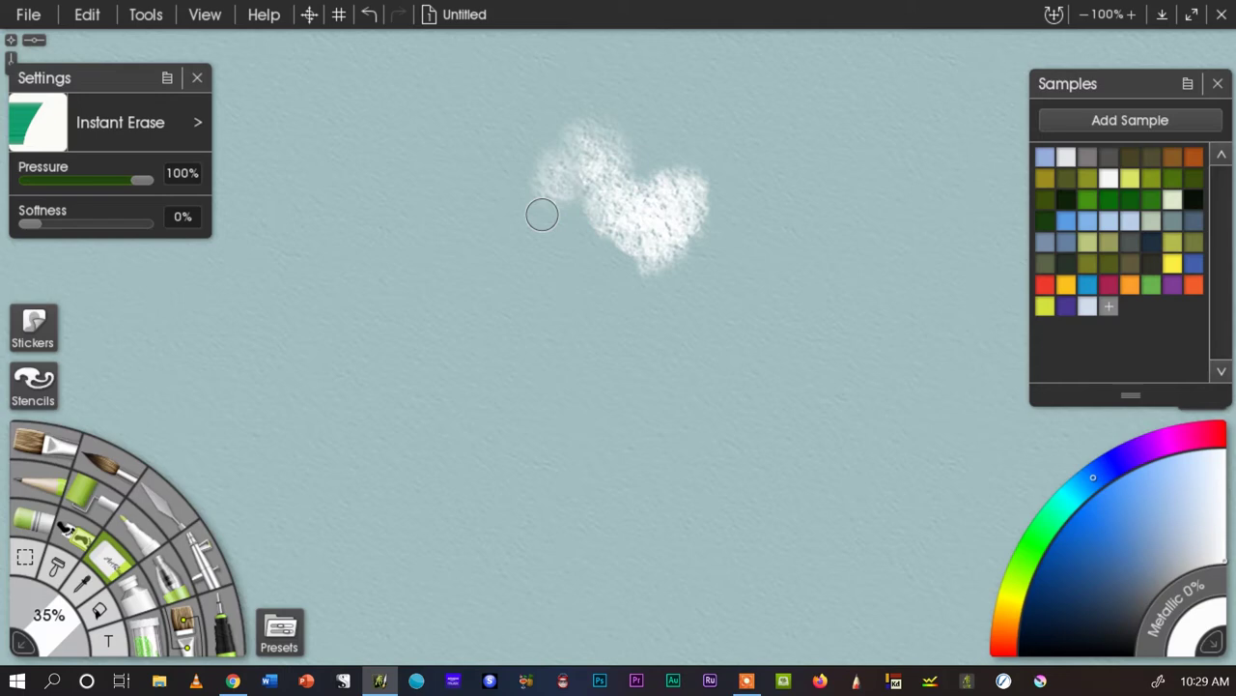
{"action": "mouse_move", "coordinate": [541, 212]}
{"action": "left_mouse_down"}
{"action": "mouse_move", "coordinate": [586, 184]}
{"action": "mouse_move", "coordinate": [582, 113]}
{"action": "mouse_move", "coordinate": [725, 204]}
{"action": "left_mouse_up"}
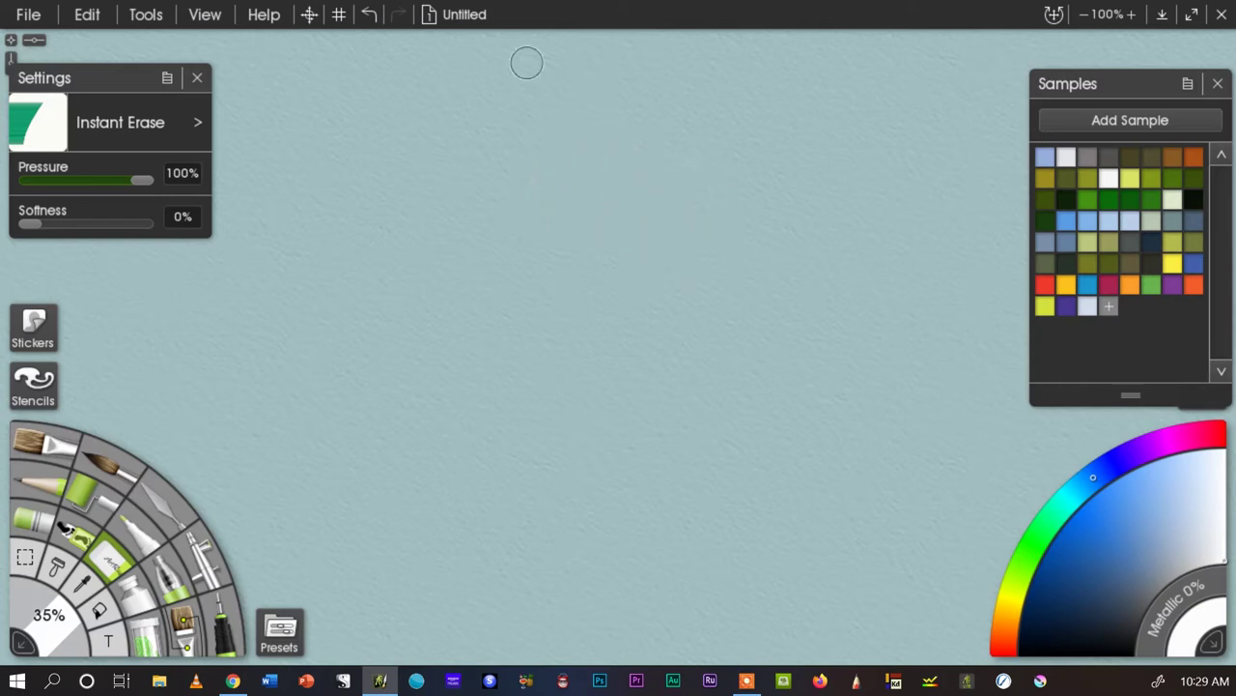
{"action": "left_click", "coordinate": [29, 522]}
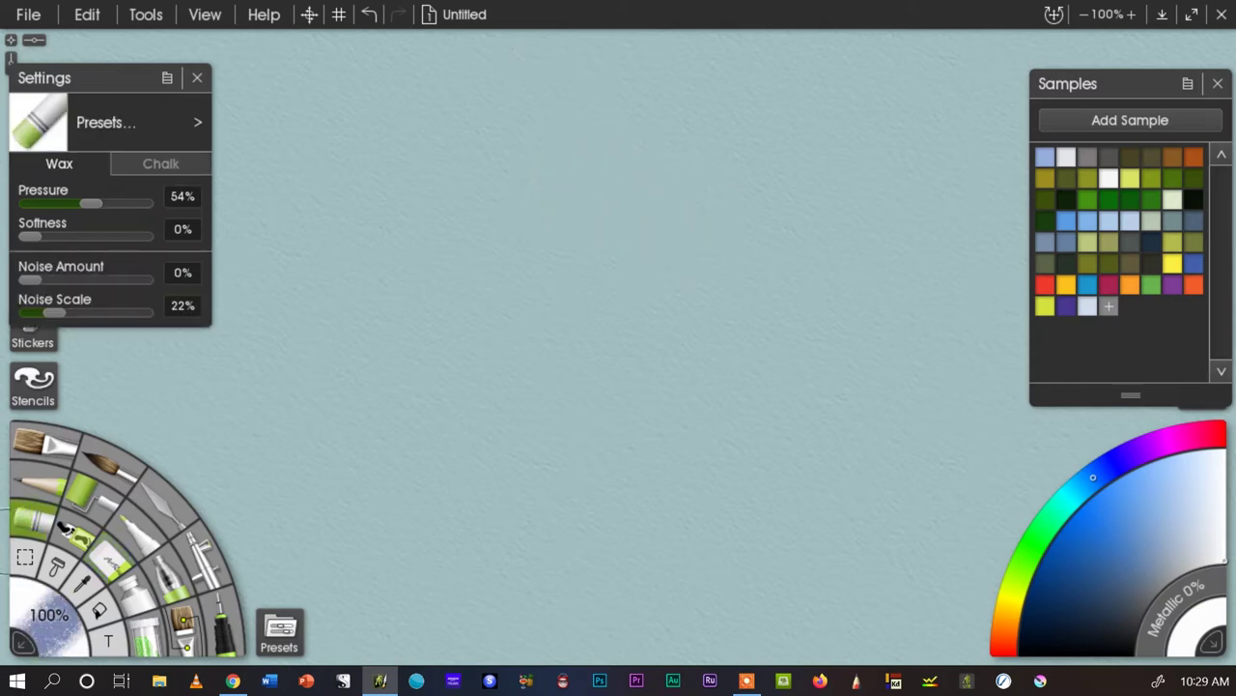
Step: Sweep broad light blue-grey pastel strokes across the top of the paper
{"action": "left_click", "coordinate": [1086, 307]}
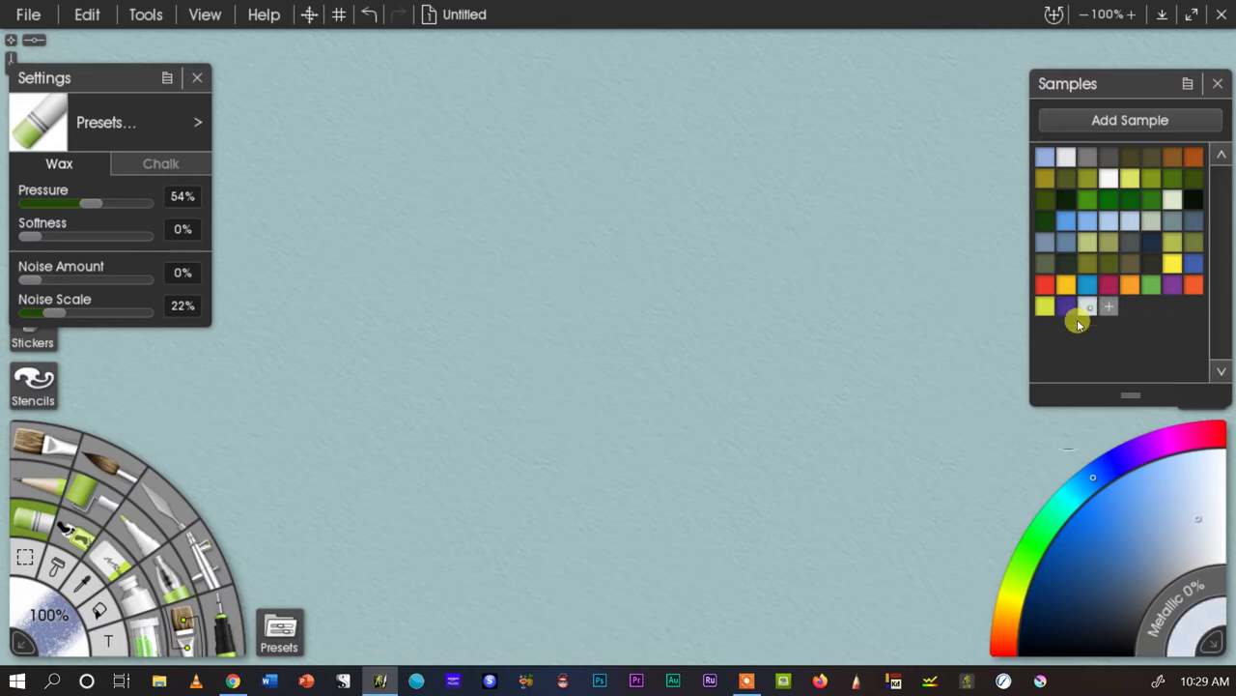
{"action": "mouse_move", "coordinate": [628, 120]}
{"action": "left_mouse_down"}
{"action": "mouse_move", "coordinate": [634, 197]}
{"action": "mouse_move", "coordinate": [651, 213]}
{"action": "mouse_move", "coordinate": [641, 112]}
{"action": "mouse_move", "coordinate": [596, 105]}
{"action": "mouse_move", "coordinate": [591, 125]}
{"action": "mouse_move", "coordinate": [646, 116]}
{"action": "mouse_move", "coordinate": [750, 173]}
{"action": "mouse_move", "coordinate": [709, 144]}
{"action": "mouse_move", "coordinate": [820, 245]}
{"action": "mouse_move", "coordinate": [770, 238]}
{"action": "mouse_move", "coordinate": [771, 213]}
{"action": "mouse_move", "coordinate": [754, 273]}
{"action": "mouse_move", "coordinate": [651, 190]}
{"action": "mouse_move", "coordinate": [840, 155]}
{"action": "mouse_move", "coordinate": [778, 140]}
{"action": "mouse_move", "coordinate": [616, 174]}
{"action": "mouse_move", "coordinate": [470, 182]}
{"action": "mouse_move", "coordinate": [533, 132]}
{"action": "mouse_move", "coordinate": [446, 169]}
{"action": "mouse_move", "coordinate": [474, 135]}
{"action": "mouse_move", "coordinate": [439, 91]}
{"action": "mouse_move", "coordinate": [397, 149]}
{"action": "mouse_move", "coordinate": [538, 169]}
{"action": "mouse_move", "coordinate": [610, 204]}
{"action": "mouse_move", "coordinate": [569, 245]}
{"action": "mouse_move", "coordinate": [455, 242]}
{"action": "mouse_move", "coordinate": [323, 196]}
{"action": "mouse_move", "coordinate": [357, 155]}
{"action": "mouse_move", "coordinate": [293, 218]}
{"action": "mouse_move", "coordinate": [477, 218]}
{"action": "mouse_move", "coordinate": [912, 255]}
{"action": "mouse_move", "coordinate": [990, 295]}
{"action": "left_mouse_up"}
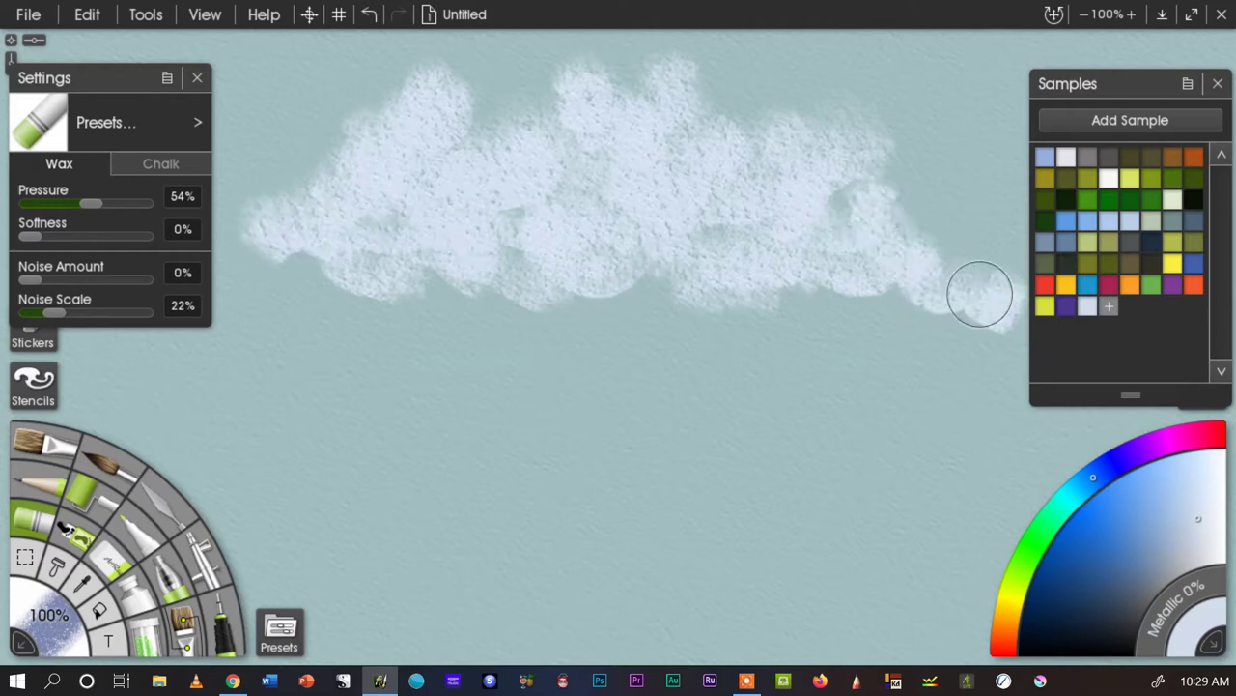
Step: Hide the Samples panel and colour wheel, and fill the cloud's upper-right area
{"action": "left_click", "coordinate": [1217, 83]}
{"action": "mouse_move", "coordinate": [942, 208]}
{"action": "left_mouse_down"}
{"action": "mouse_move", "coordinate": [956, 193]}
{"action": "mouse_move", "coordinate": [898, 179]}
{"action": "mouse_move", "coordinate": [1005, 129]}
{"action": "left_mouse_up"}
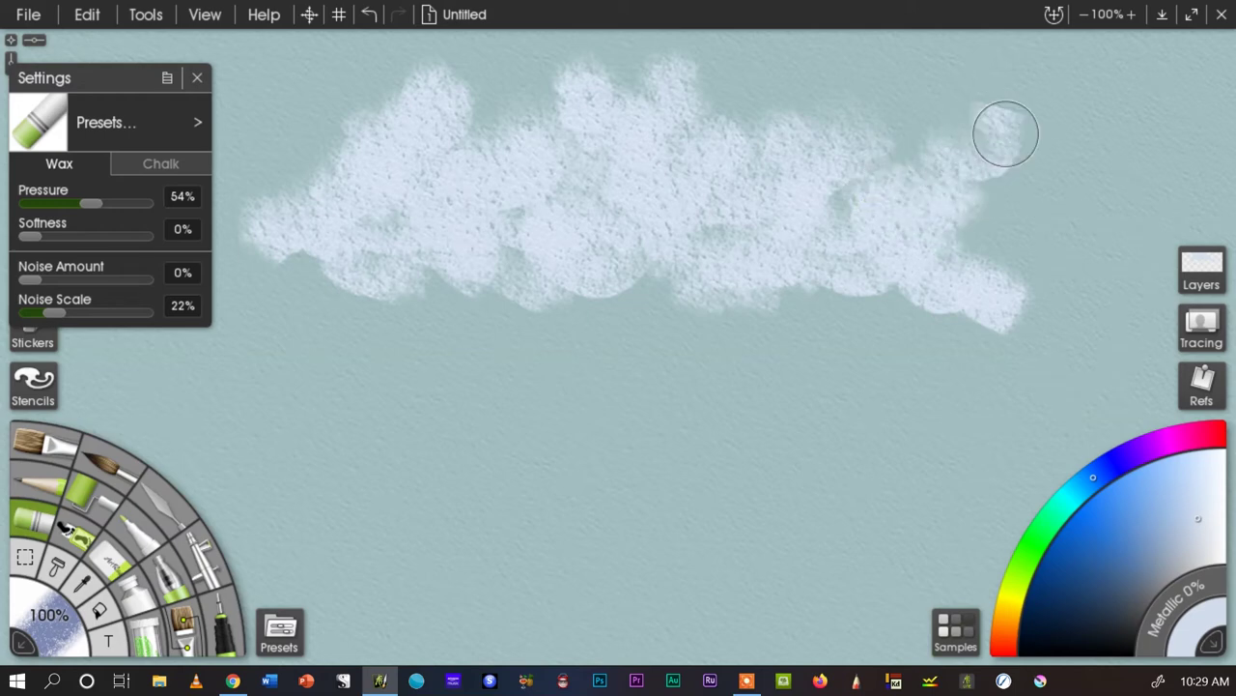
{"action": "left_click", "coordinate": [1211, 642]}
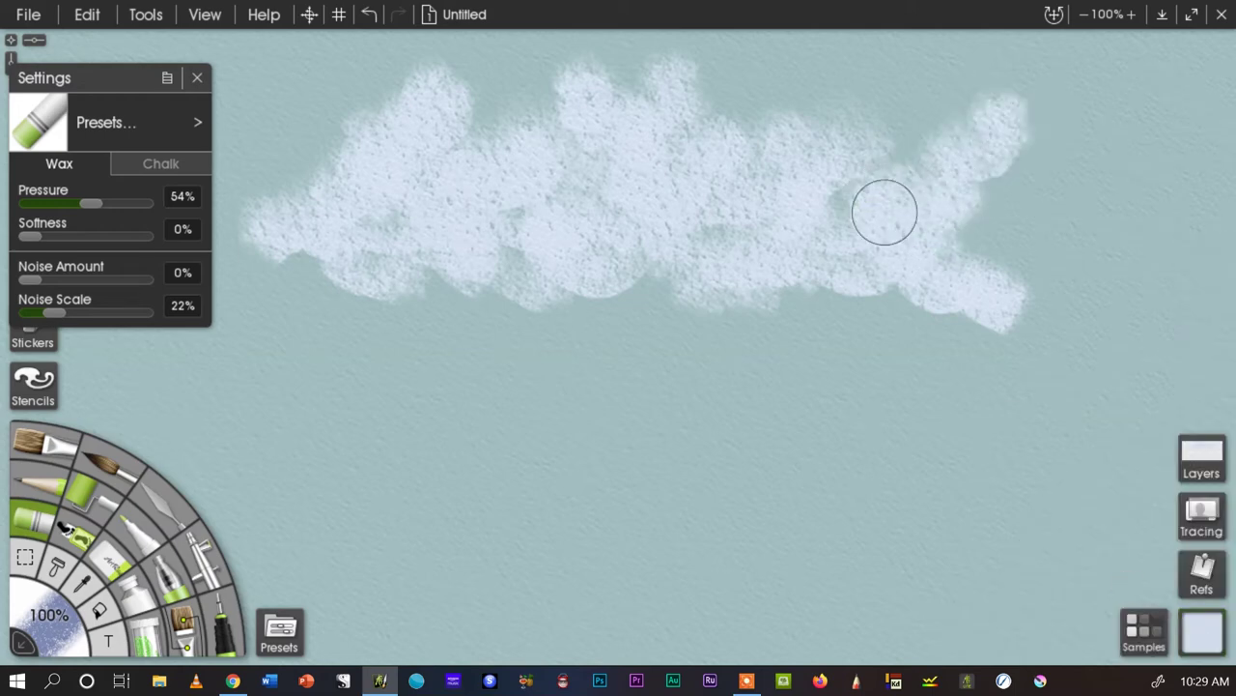
{"action": "mouse_move", "coordinate": [971, 186]}
{"action": "left_mouse_down"}
{"action": "mouse_move", "coordinate": [972, 61]}
{"action": "mouse_move", "coordinate": [888, 129]}
{"action": "mouse_move", "coordinate": [1029, 152]}
{"action": "mouse_move", "coordinate": [959, 155]}
{"action": "left_mouse_up"}
{"action": "scroll", "coordinate": [527, 279], "scroll_direction": "down", "scroll_amount": 1}
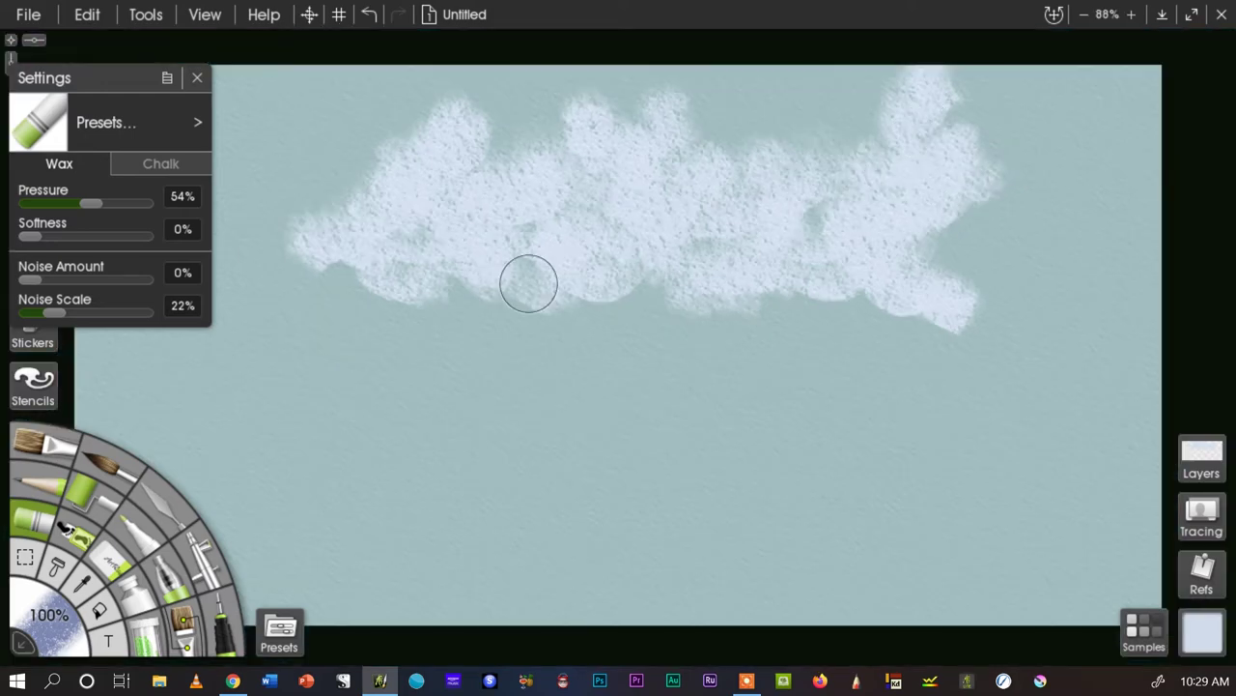
{"action": "scroll", "coordinate": [527, 279], "scroll_direction": "down", "scroll_amount": 1}
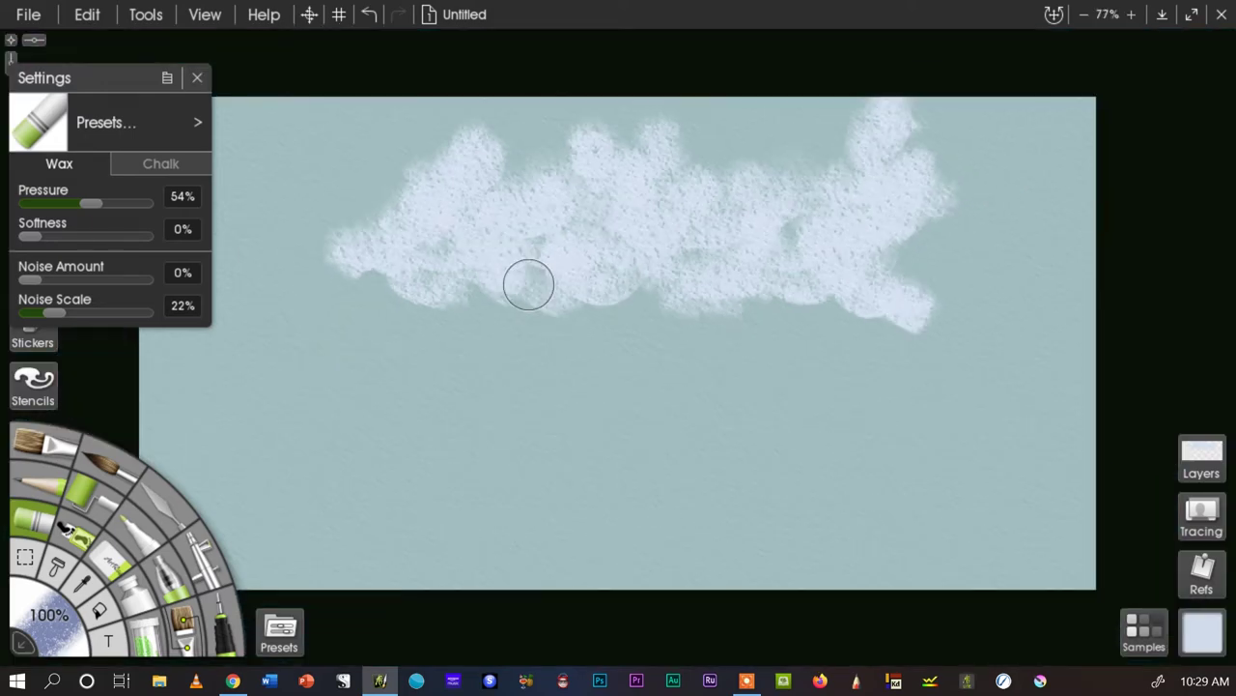
Step: Close brush settings and extend the cloud to the left and right edges
{"action": "left_click", "coordinate": [198, 77]}
{"action": "mouse_move", "coordinate": [343, 107]}
{"action": "left_mouse_down"}
{"action": "mouse_move", "coordinate": [367, 118]}
{"action": "mouse_move", "coordinate": [350, 174]}
{"action": "mouse_move", "coordinate": [444, 289]}
{"action": "mouse_move", "coordinate": [439, 315]}
{"action": "mouse_move", "coordinate": [320, 212]}
{"action": "mouse_move", "coordinate": [312, 222]}
{"action": "mouse_move", "coordinate": [233, 184]}
{"action": "mouse_move", "coordinate": [144, 202]}
{"action": "mouse_move", "coordinate": [253, 258]}
{"action": "left_mouse_up"}
{"action": "mouse_move", "coordinate": [892, 211]}
{"action": "left_mouse_down"}
{"action": "mouse_move", "coordinate": [1060, 232]}
{"action": "mouse_move", "coordinate": [1001, 210]}
{"action": "mouse_move", "coordinate": [1054, 238]}
{"action": "mouse_move", "coordinate": [940, 261]}
{"action": "mouse_move", "coordinate": [988, 270]}
{"action": "mouse_move", "coordinate": [889, 290]}
{"action": "left_mouse_up"}
{"action": "mouse_move", "coordinate": [825, 181]}
{"action": "left_mouse_down"}
{"action": "mouse_move", "coordinate": [801, 242]}
{"action": "mouse_move", "coordinate": [839, 237]}
{"action": "left_mouse_up"}
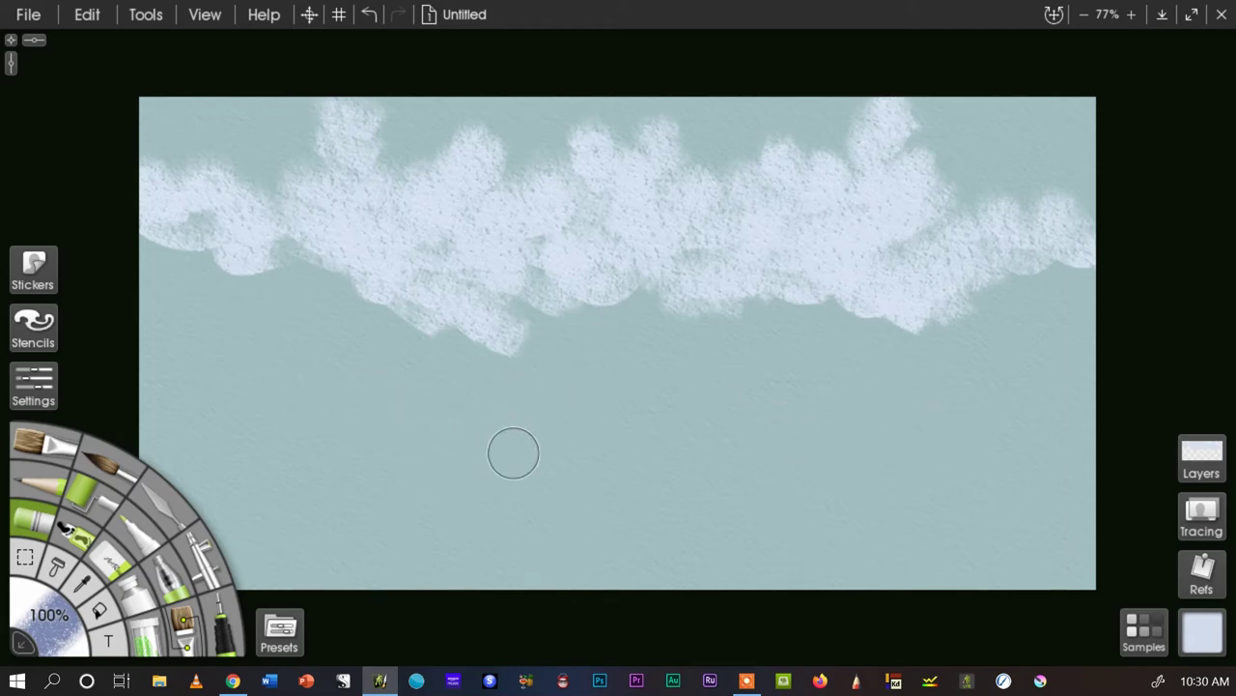
Step: Smear the cloud's lower-left edge and upper middle smooth with the Palette Knife
{"action": "left_click", "coordinate": [29, 445]}
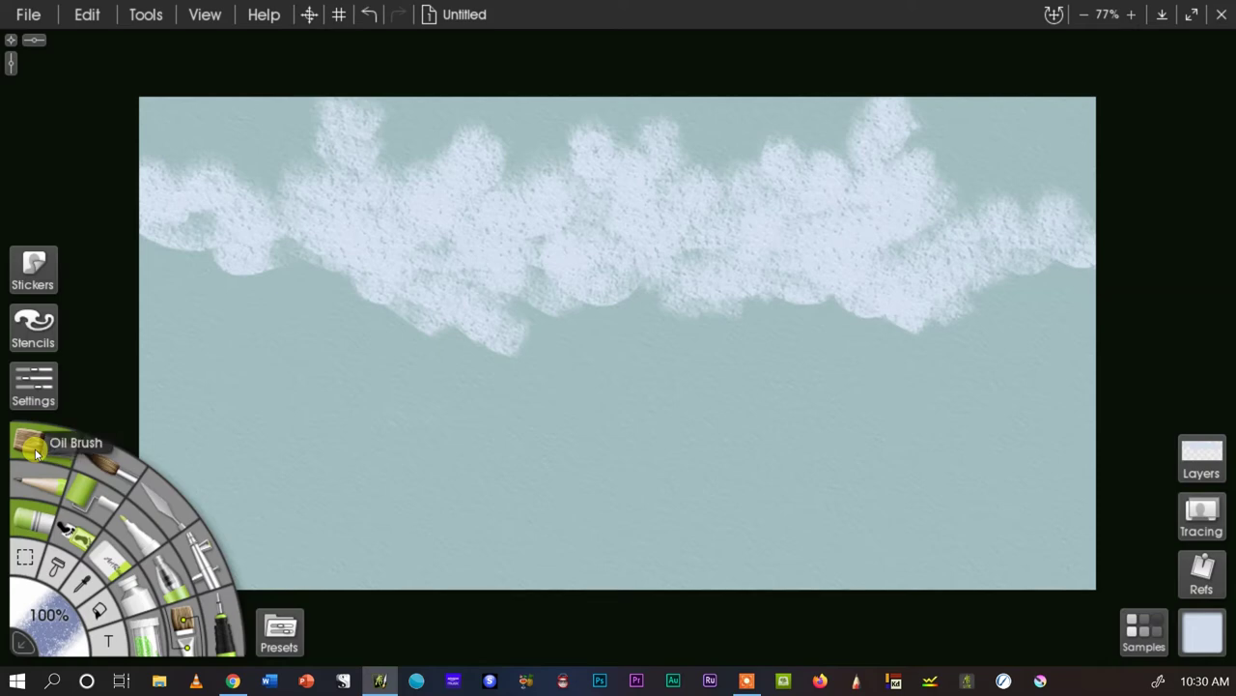
{"action": "left_click", "coordinate": [154, 509]}
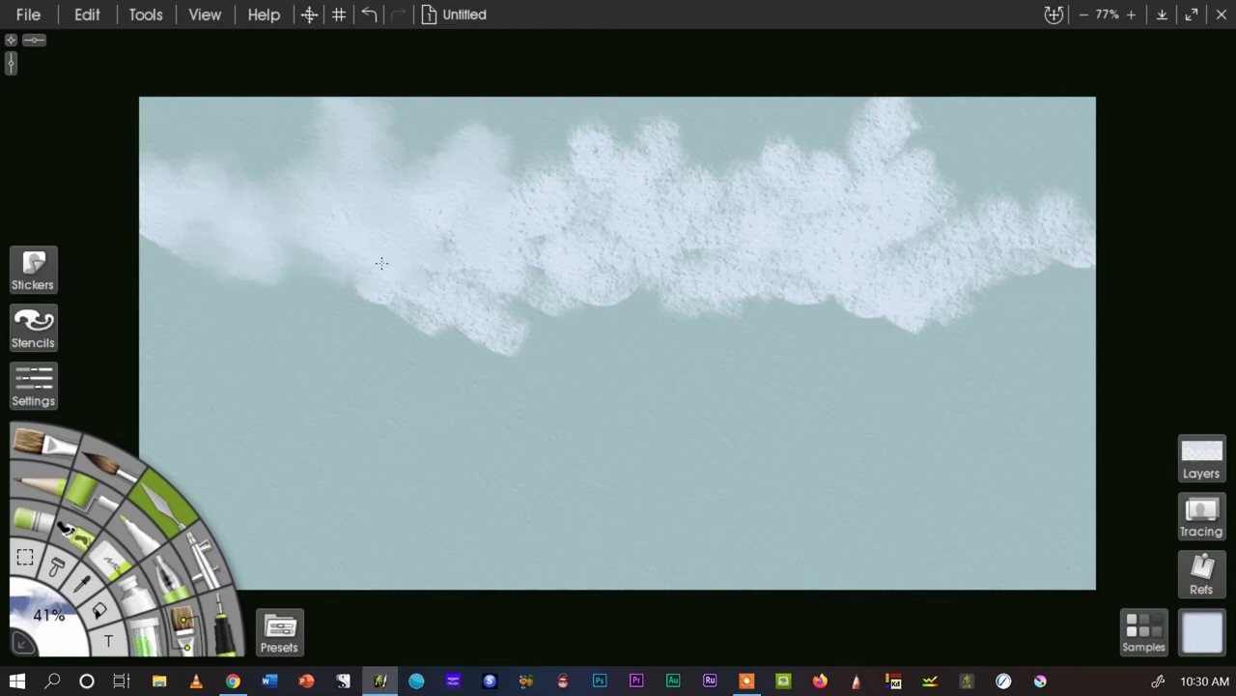
{"action": "mouse_move", "coordinate": [381, 262]}
{"action": "left_mouse_down"}
{"action": "mouse_move", "coordinate": [409, 307]}
{"action": "mouse_move", "coordinate": [510, 357]}
{"action": "left_mouse_up"}
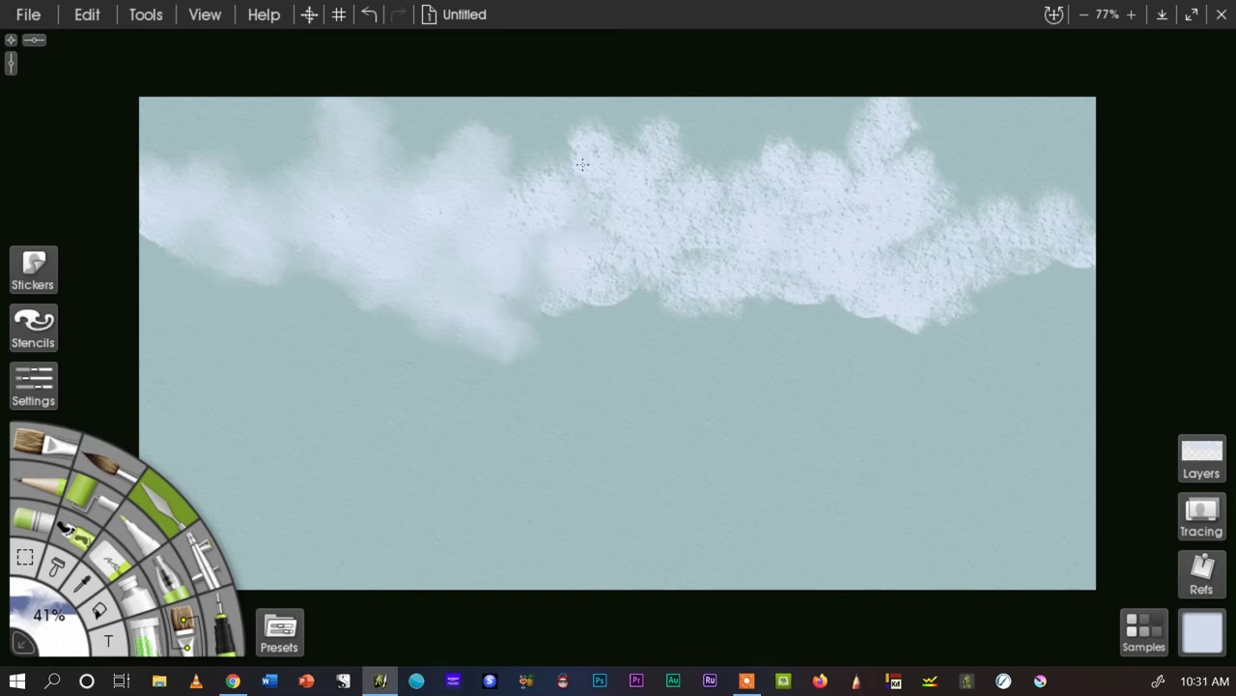
{"action": "left_click_drag", "start_coordinate": [595, 157], "coordinate": [626, 160]}
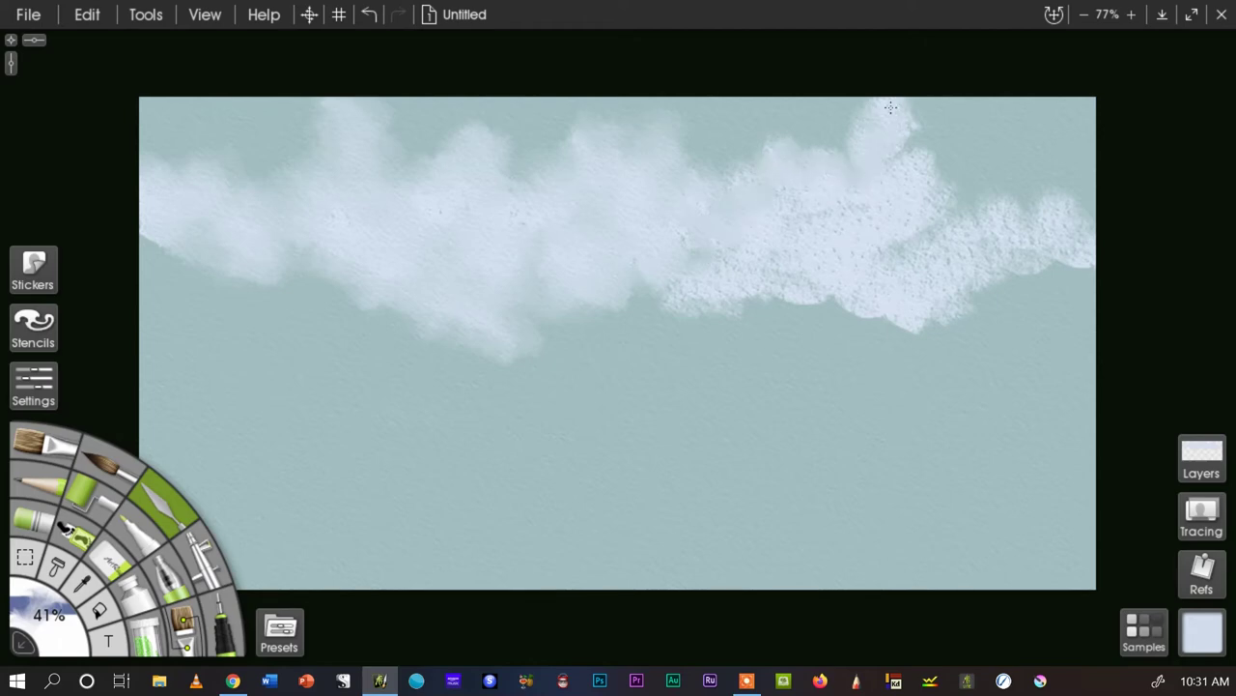
Step: Blend the right peak and lower edge leftward, adjusting the knife size
{"action": "left_click_drag", "start_coordinate": [911, 171], "coordinate": [925, 196]}
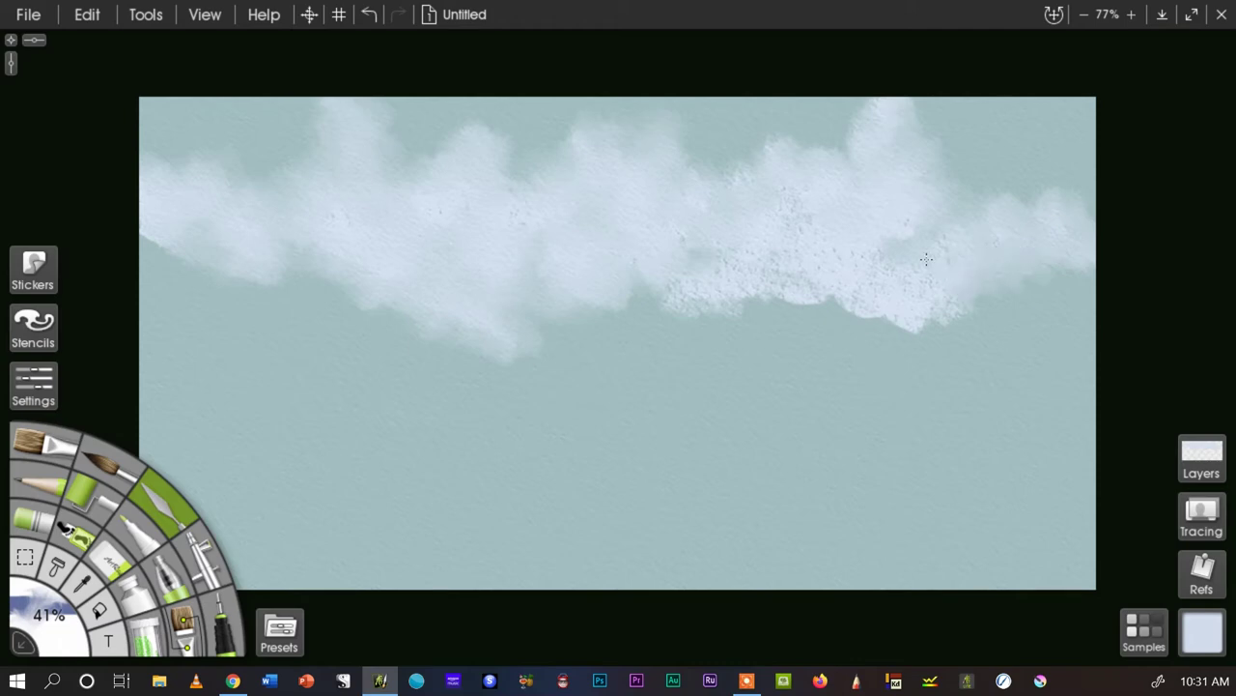
{"action": "left_click_drag", "start_coordinate": [925, 321], "coordinate": [833, 285]}
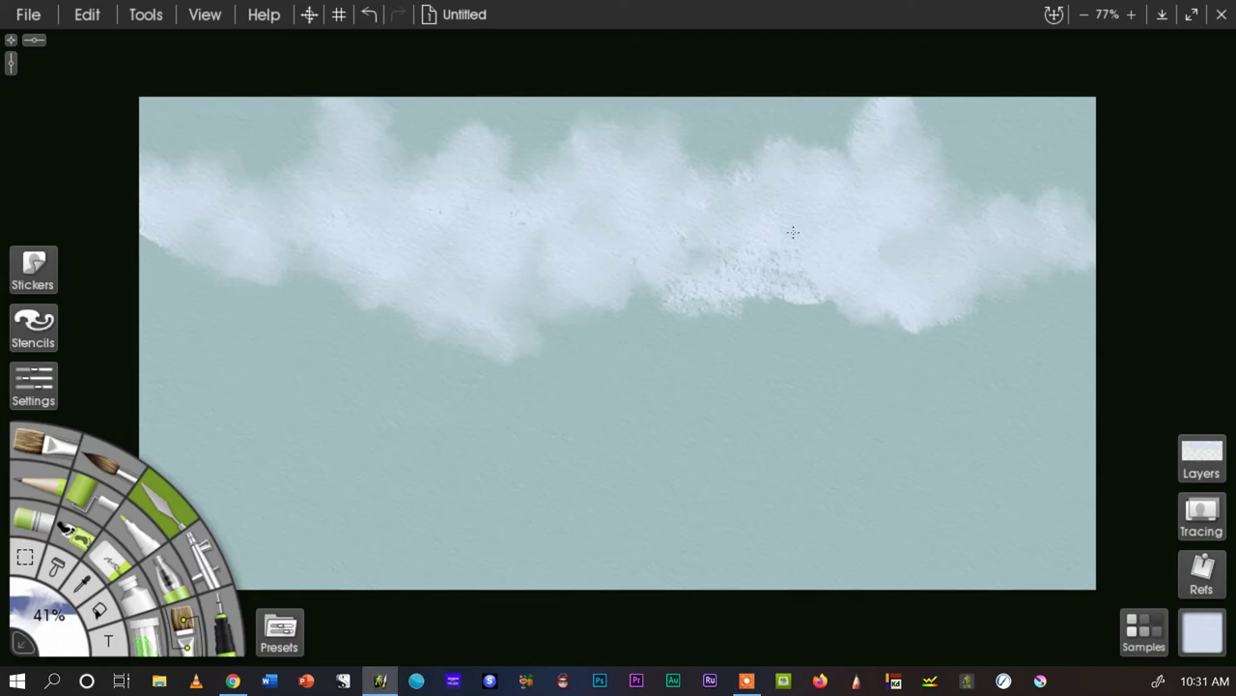
{"action": "left_click_drag", "start_coordinate": [917, 325], "coordinate": [664, 262]}
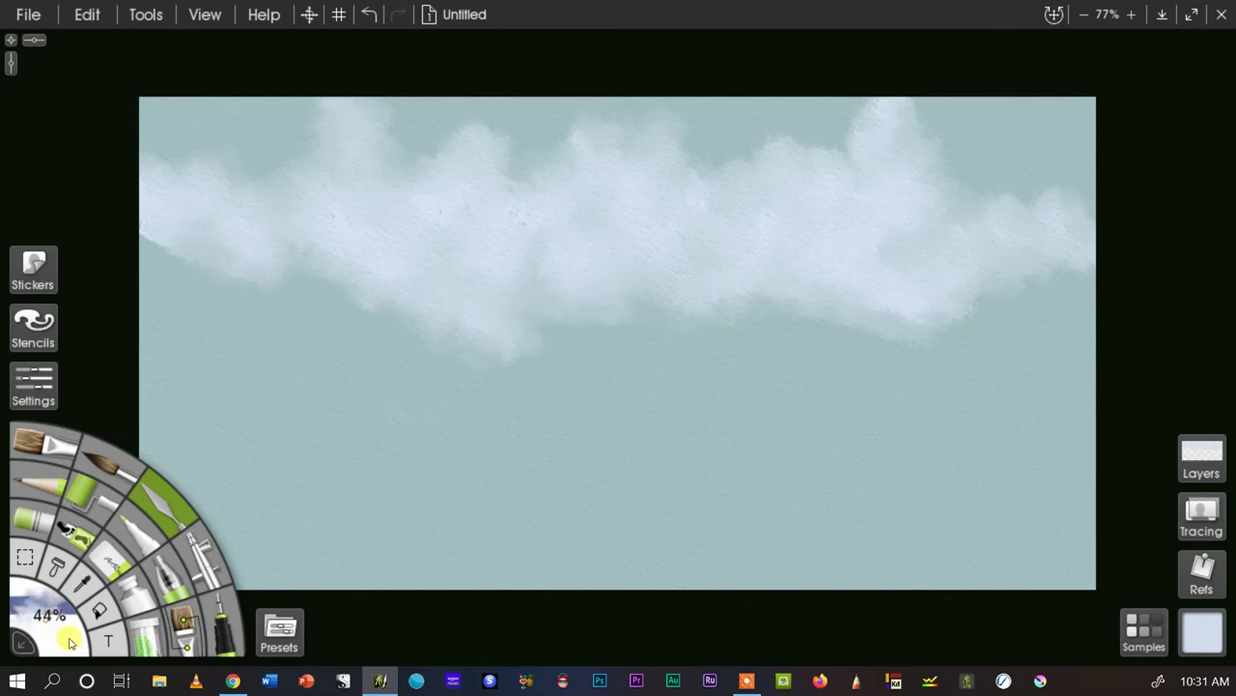
{"action": "left_click_drag", "start_coordinate": [49, 615], "coordinate": [128, 618]}
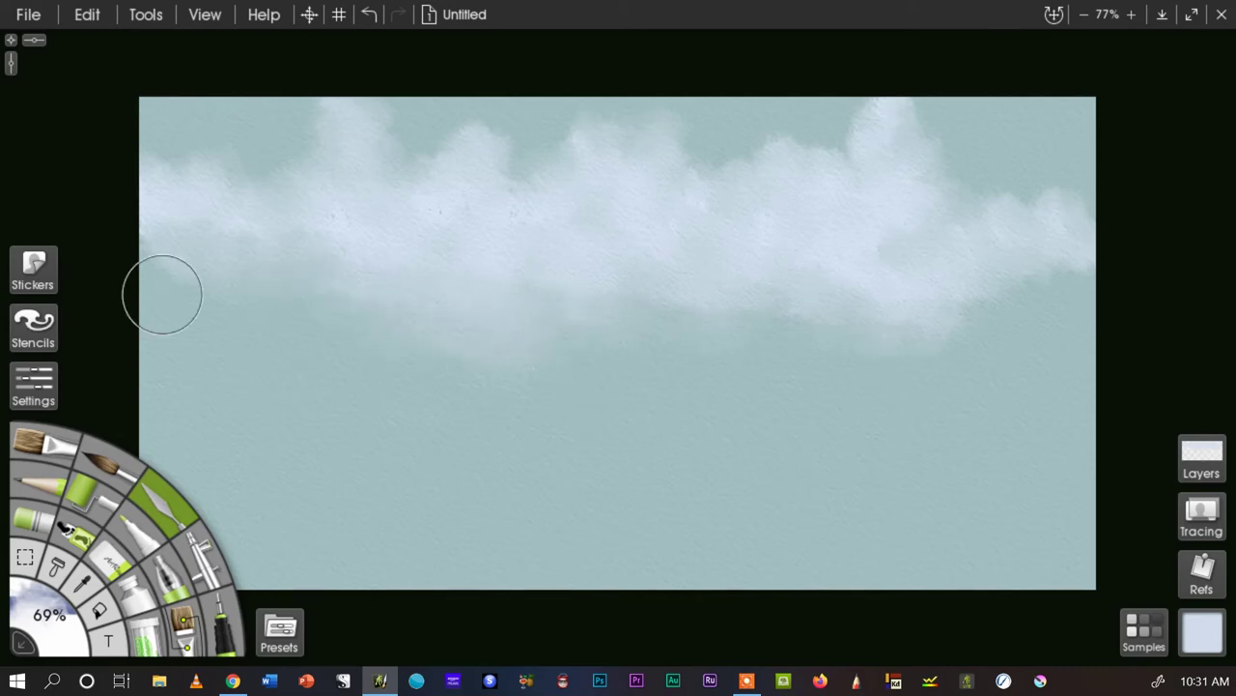
{"action": "left_click_drag", "start_coordinate": [33, 628], "coordinate": [58, 623]}
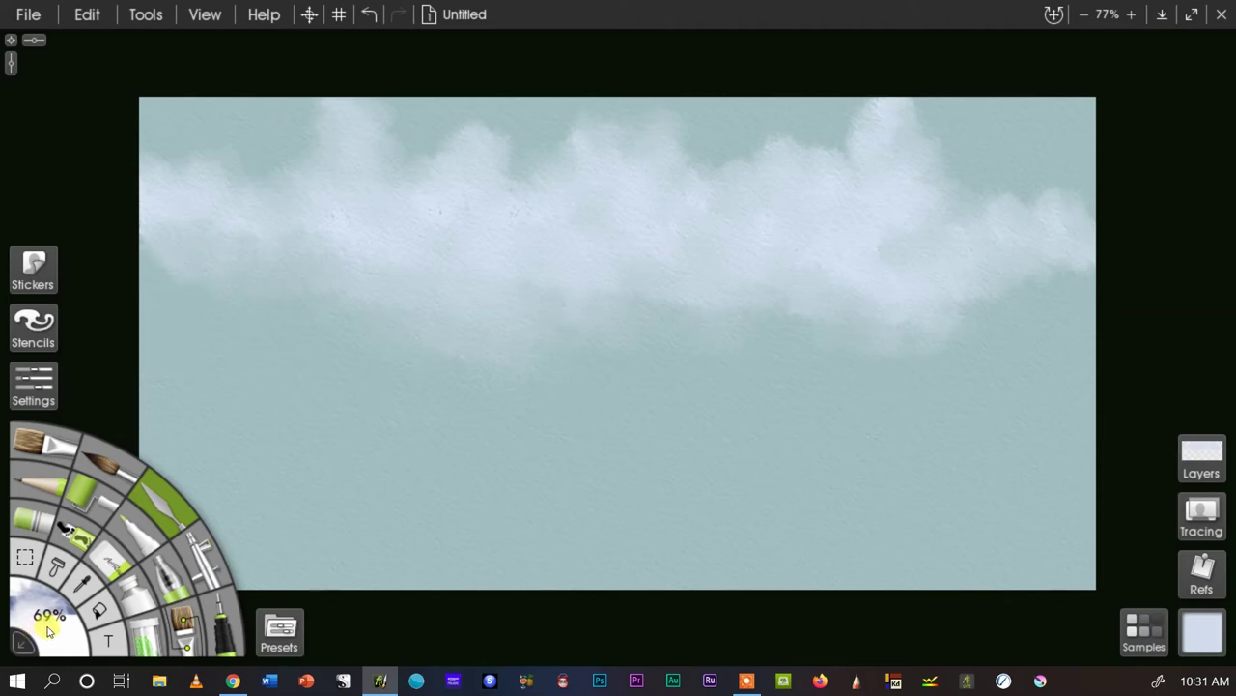
Step: With a smaller white pastel from Samples, highlight the left, central and right peaks
{"action": "left_click", "coordinate": [21, 526]}
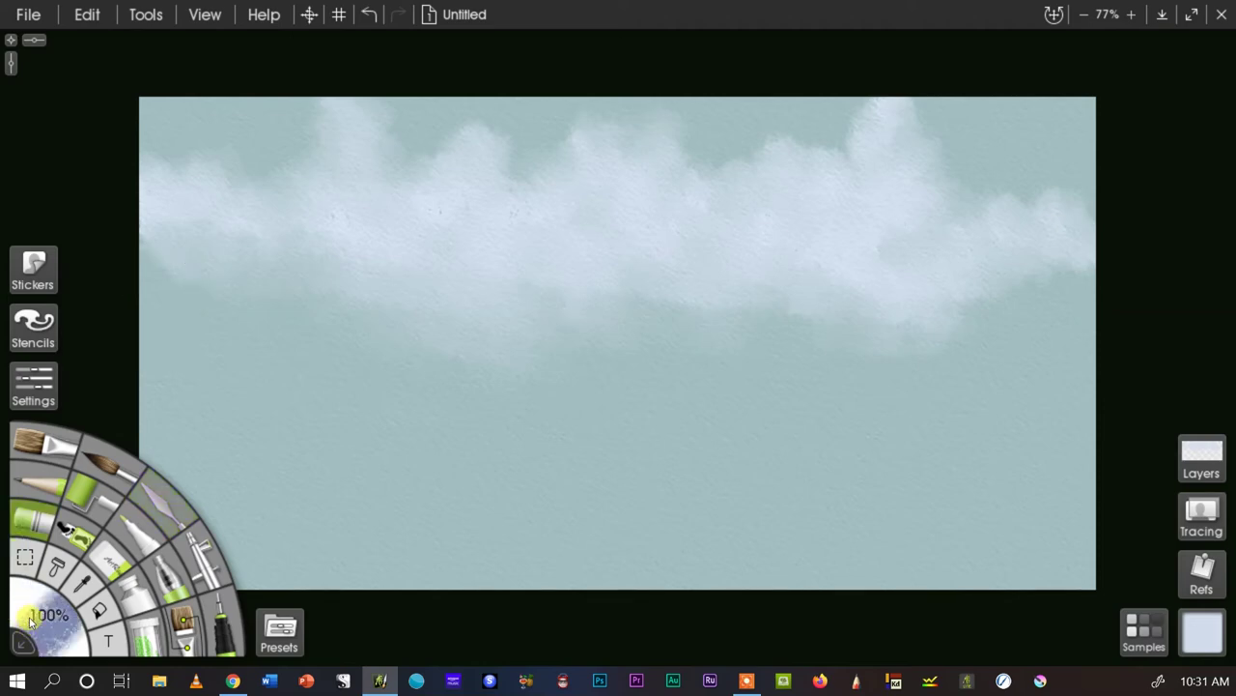
{"action": "left_click_drag", "start_coordinate": [39, 623], "coordinate": [26, 602]}
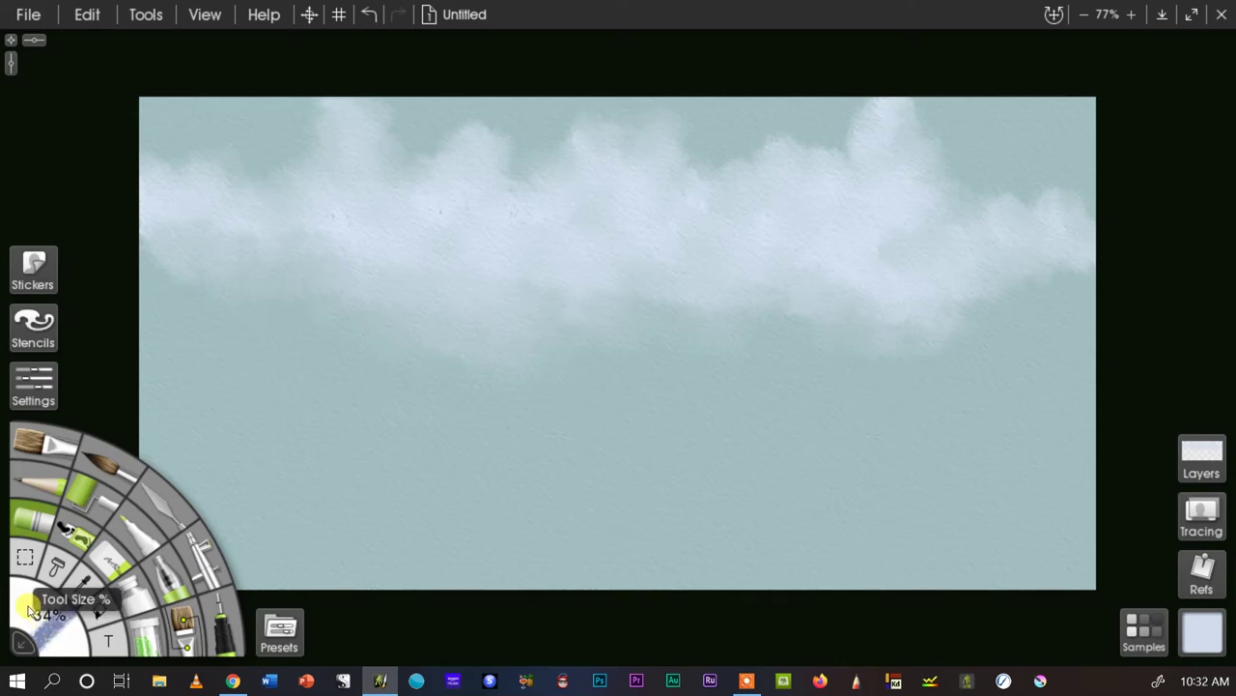
{"action": "left_click", "coordinate": [1141, 626]}
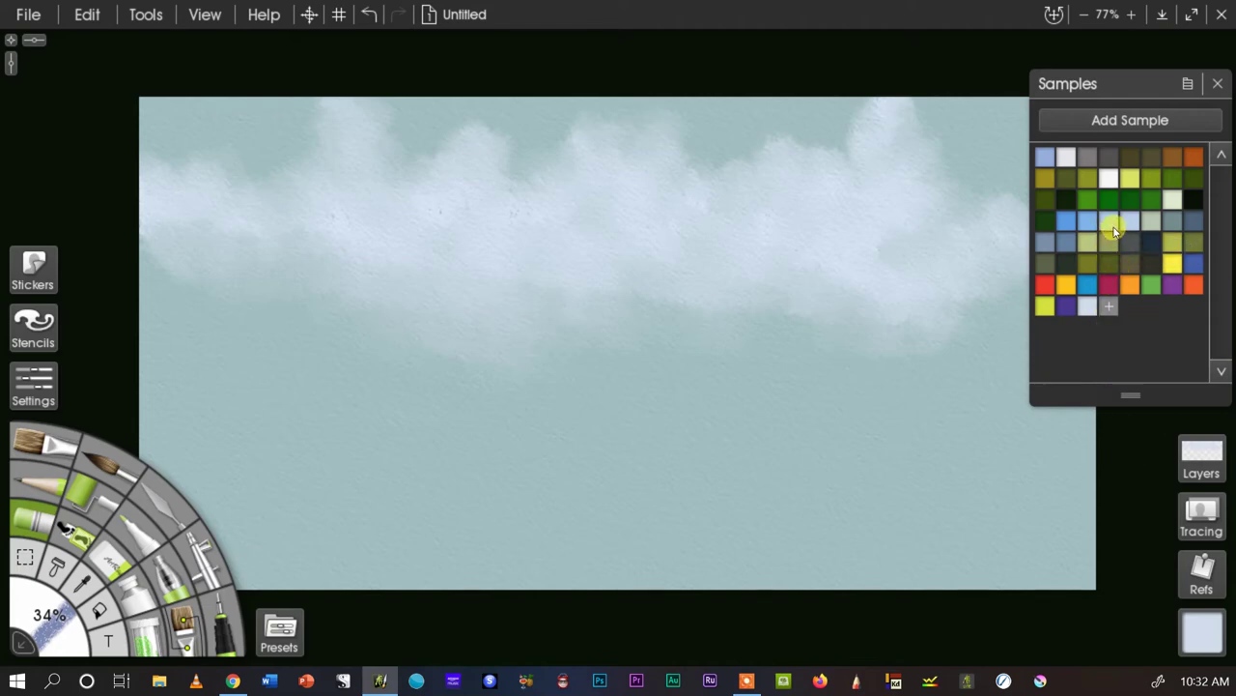
{"action": "left_click", "coordinate": [1109, 178]}
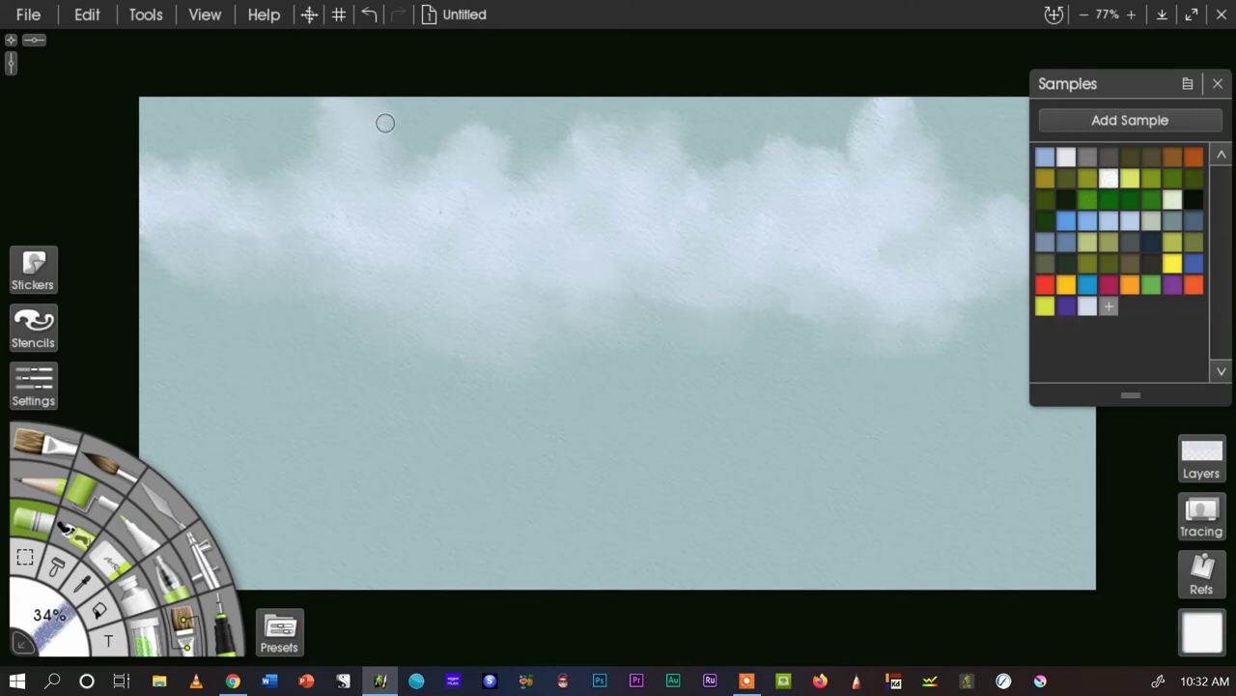
{"action": "mouse_move", "coordinate": [386, 126]}
{"action": "left_mouse_down"}
{"action": "mouse_move", "coordinate": [364, 144]}
{"action": "mouse_move", "coordinate": [370, 119]}
{"action": "mouse_move", "coordinate": [363, 136]}
{"action": "mouse_move", "coordinate": [386, 177]}
{"action": "mouse_move", "coordinate": [486, 144]}
{"action": "mouse_move", "coordinate": [500, 154]}
{"action": "mouse_move", "coordinate": [469, 136]}
{"action": "mouse_move", "coordinate": [500, 168]}
{"action": "left_mouse_up"}
{"action": "mouse_move", "coordinate": [663, 125]}
{"action": "left_mouse_down"}
{"action": "mouse_move", "coordinate": [671, 141]}
{"action": "mouse_move", "coordinate": [585, 146]}
{"action": "mouse_move", "coordinate": [615, 124]}
{"action": "mouse_move", "coordinate": [622, 142]}
{"action": "mouse_move", "coordinate": [651, 141]}
{"action": "mouse_move", "coordinate": [627, 119]}
{"action": "mouse_move", "coordinate": [643, 129]}
{"action": "mouse_move", "coordinate": [633, 153]}
{"action": "left_mouse_up"}
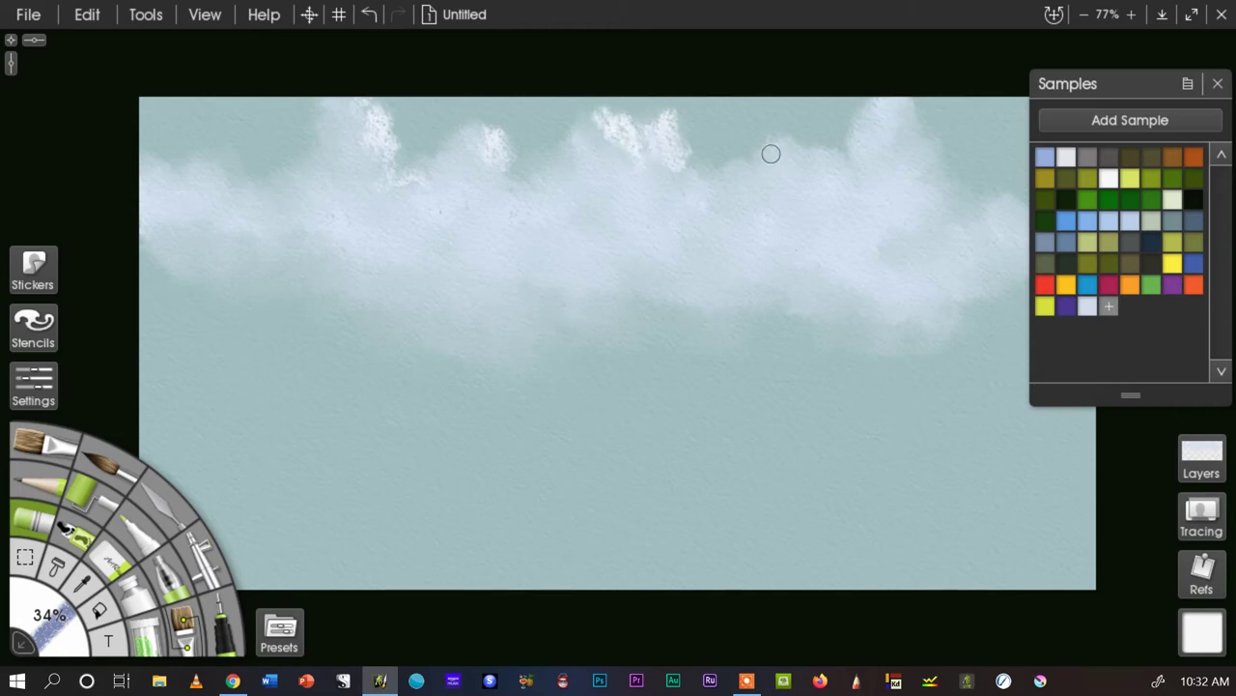
{"action": "mouse_move", "coordinate": [911, 105]}
{"action": "left_mouse_down"}
{"action": "mouse_move", "coordinate": [945, 133]}
{"action": "mouse_move", "coordinate": [914, 151]}
{"action": "mouse_move", "coordinate": [921, 177]}
{"action": "mouse_move", "coordinate": [887, 174]}
{"action": "mouse_move", "coordinate": [917, 199]}
{"action": "mouse_move", "coordinate": [828, 215]}
{"action": "mouse_move", "coordinate": [844, 171]}
{"action": "mouse_move", "coordinate": [883, 190]}
{"action": "mouse_move", "coordinate": [815, 146]}
{"action": "mouse_move", "coordinate": [830, 171]}
{"action": "mouse_move", "coordinate": [819, 158]}
{"action": "mouse_move", "coordinate": [831, 158]}
{"action": "left_mouse_up"}
Step: Add white streaks at the right edge, middle, left and lower-right clouds
{"action": "left_click", "coordinate": [1219, 84]}
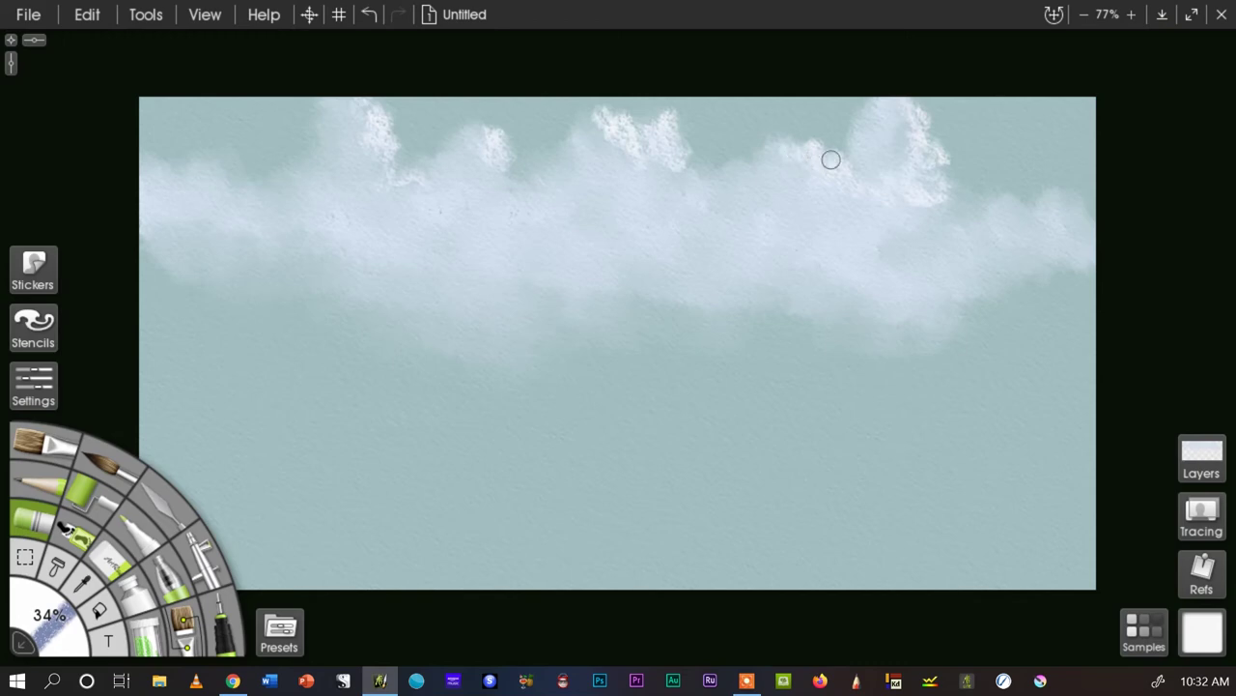
{"action": "left_click_drag", "start_coordinate": [1047, 190], "coordinate": [1072, 191]}
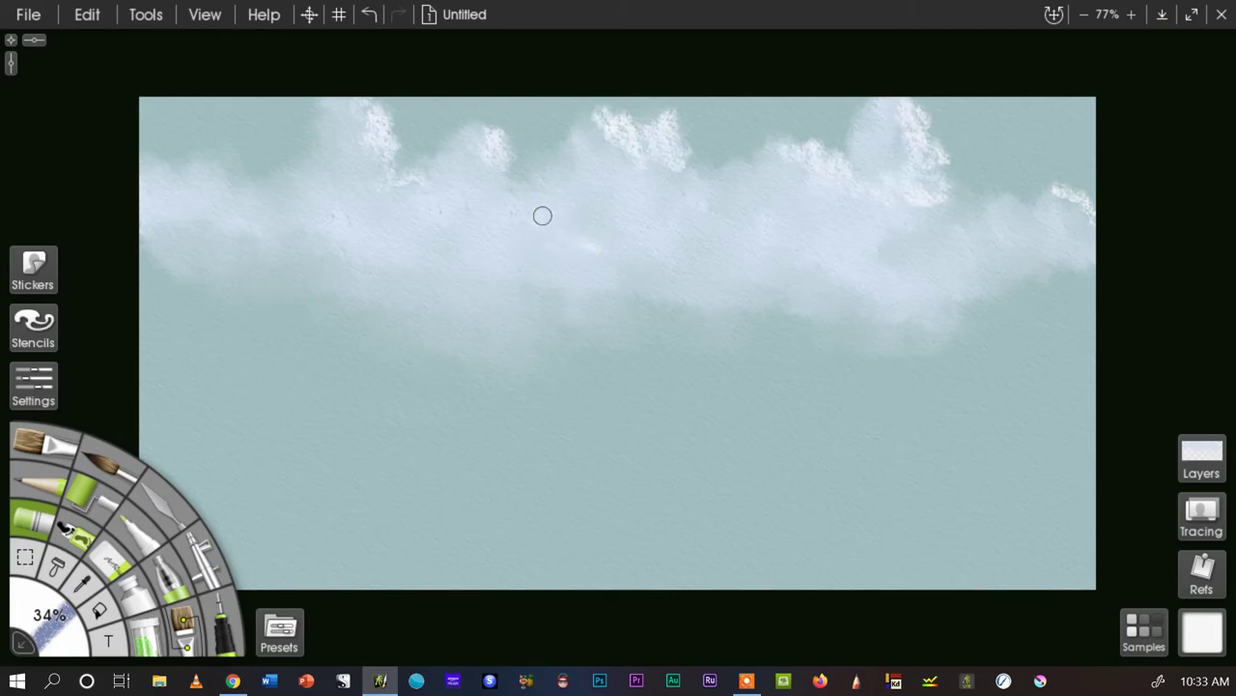
{"action": "mouse_move", "coordinate": [618, 251]}
{"action": "left_mouse_down"}
{"action": "mouse_move", "coordinate": [645, 252]}
{"action": "mouse_move", "coordinate": [605, 235]}
{"action": "mouse_move", "coordinate": [627, 268]}
{"action": "mouse_move", "coordinate": [610, 255]}
{"action": "left_mouse_up"}
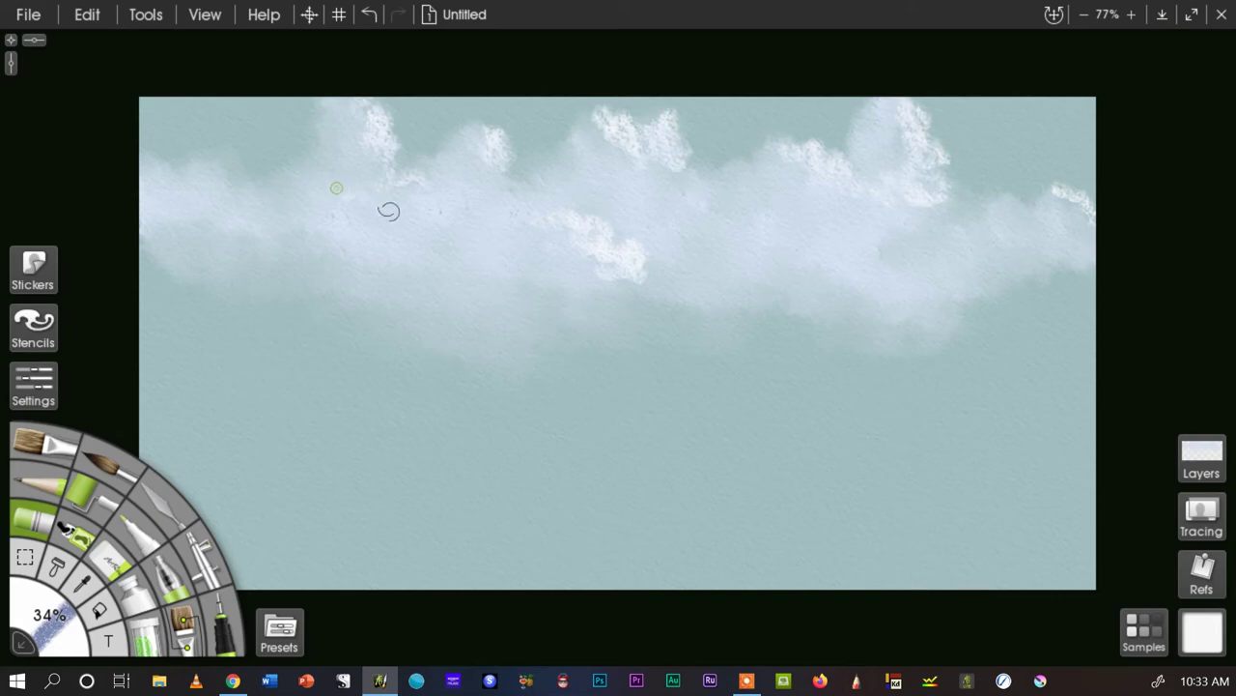
{"action": "mouse_move", "coordinate": [442, 216]}
{"action": "left_mouse_down"}
{"action": "mouse_move", "coordinate": [463, 251]}
{"action": "mouse_move", "coordinate": [412, 232]}
{"action": "mouse_move", "coordinate": [420, 210]}
{"action": "mouse_move", "coordinate": [425, 243]}
{"action": "mouse_move", "coordinate": [383, 249]}
{"action": "left_mouse_up"}
{"action": "left_click_drag", "start_coordinate": [214, 174], "coordinate": [322, 248]}
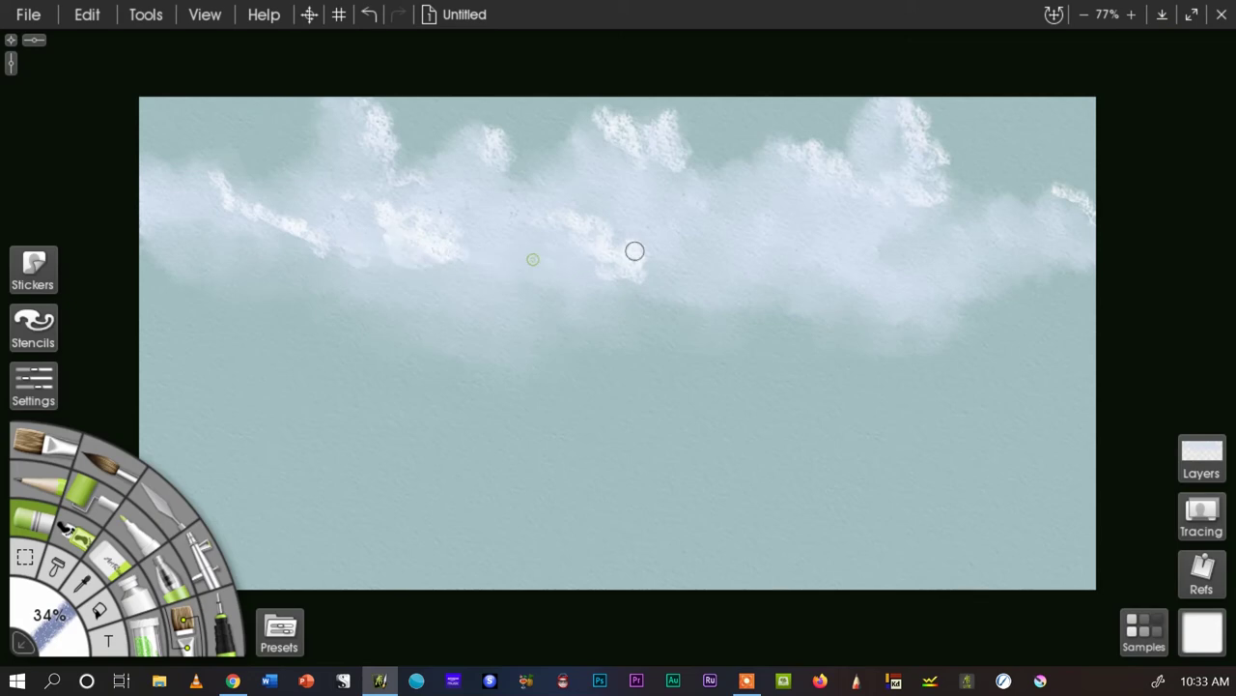
{"action": "left_click_drag", "start_coordinate": [767, 212], "coordinate": [746, 216]}
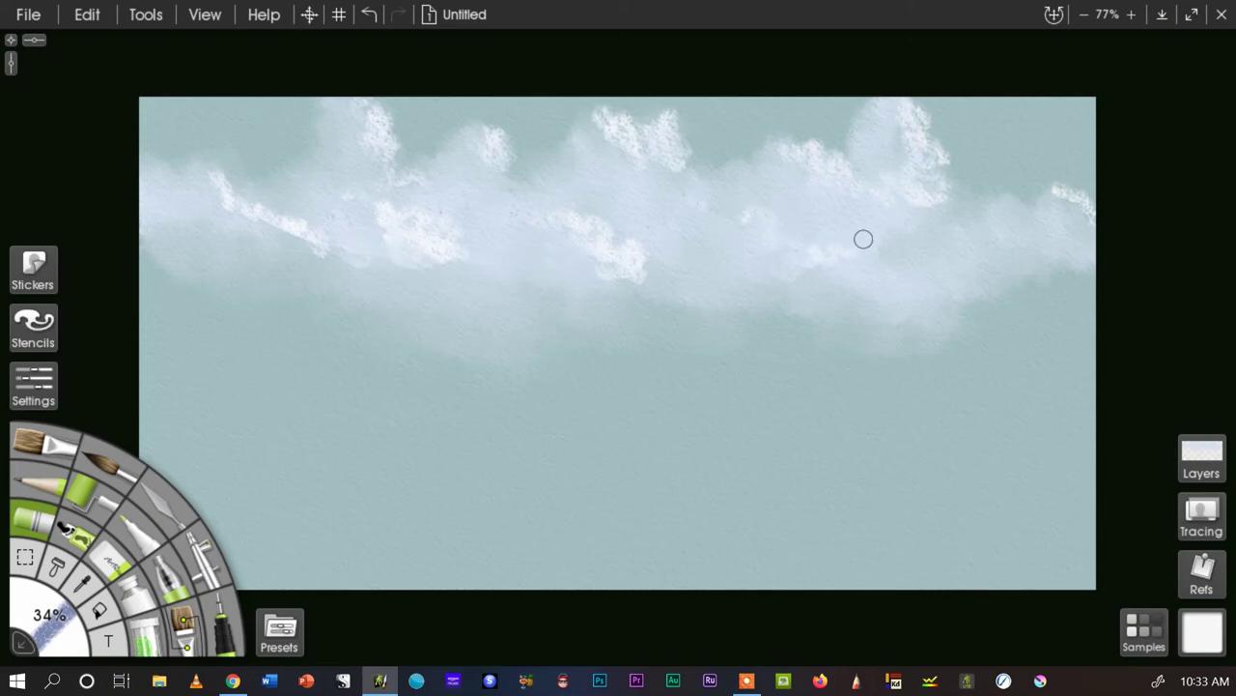
{"action": "mouse_move", "coordinate": [860, 238]}
{"action": "left_mouse_down"}
{"action": "mouse_move", "coordinate": [859, 281]}
{"action": "mouse_move", "coordinate": [861, 270]}
{"action": "mouse_move", "coordinate": [783, 270]}
{"action": "mouse_move", "coordinate": [837, 276]}
{"action": "left_mouse_up"}
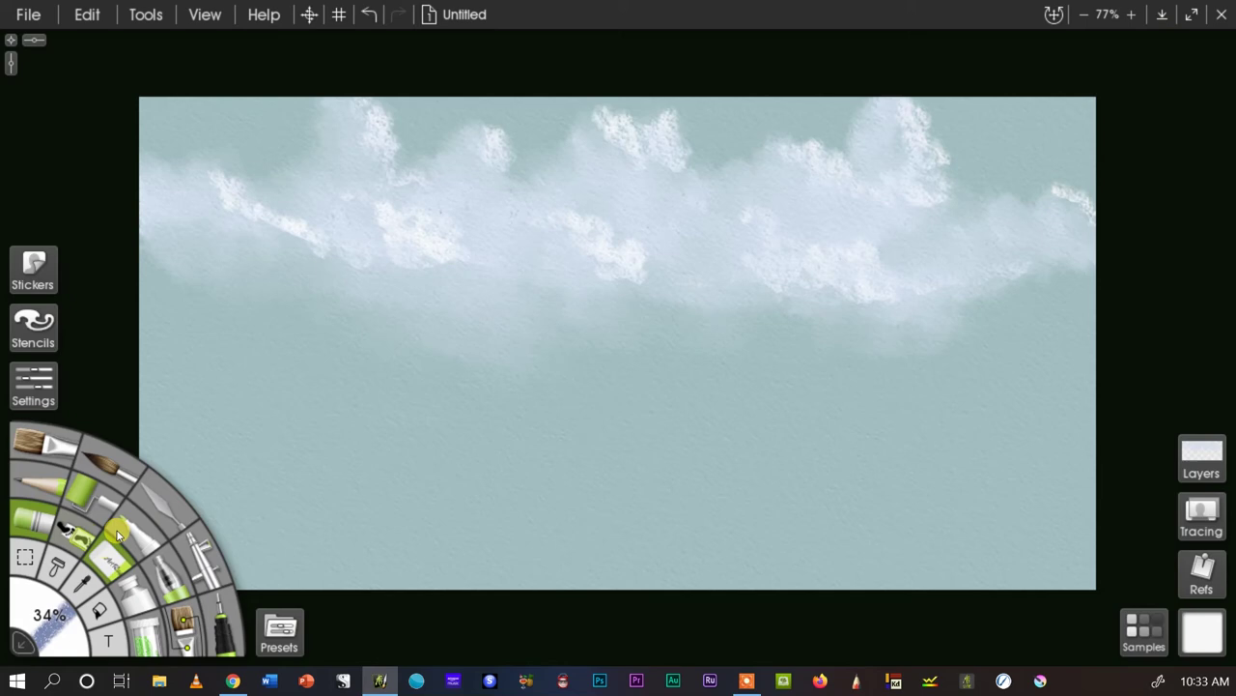
Step: Switch to the Palette Knife and shrink it to a small size
{"action": "left_click", "coordinate": [150, 496]}
{"action": "left_click_drag", "start_coordinate": [30, 624], "coordinate": [22, 626]}
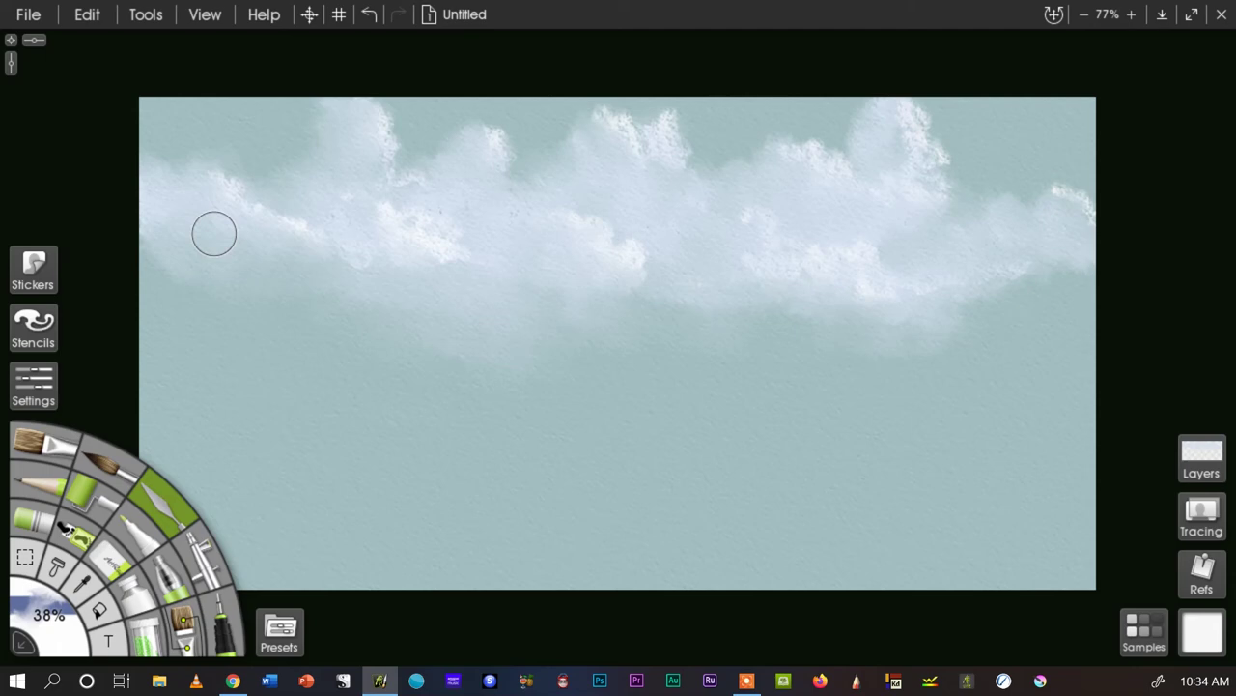
Step: Choose a pale warm cream-orange colour on the colour wheel
{"action": "left_click", "coordinate": [1198, 630]}
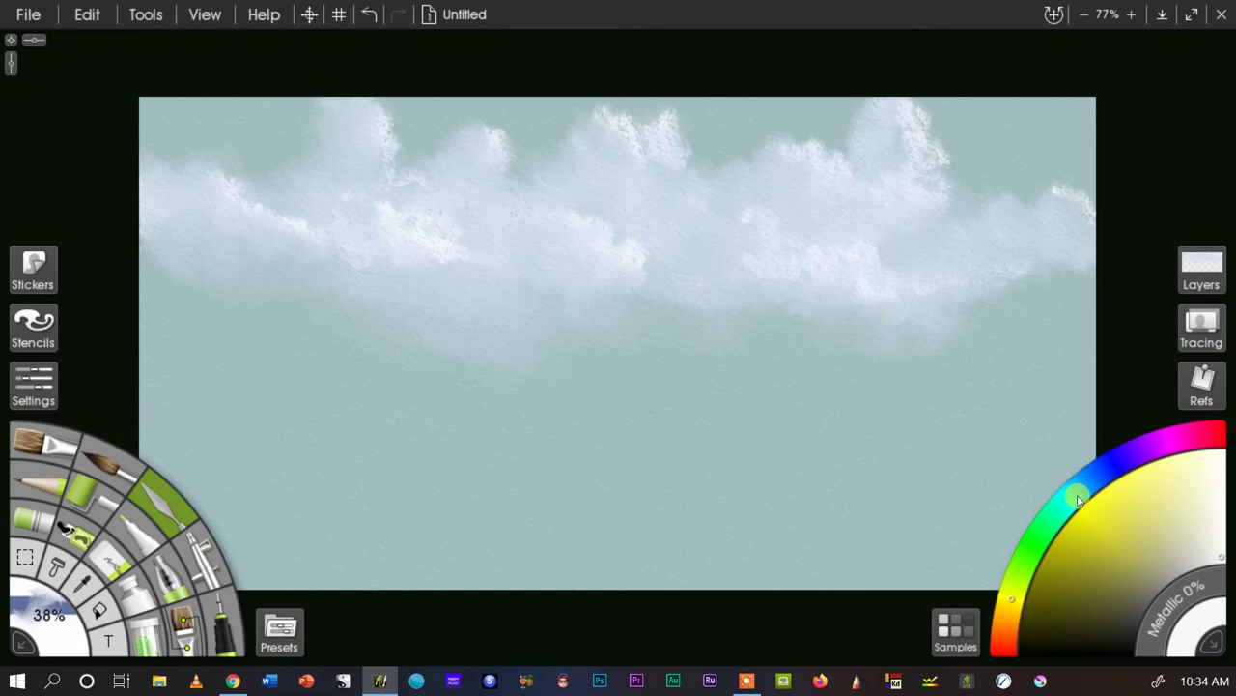
{"action": "left_click", "coordinate": [1198, 461]}
{"action": "left_click", "coordinate": [1011, 616]}
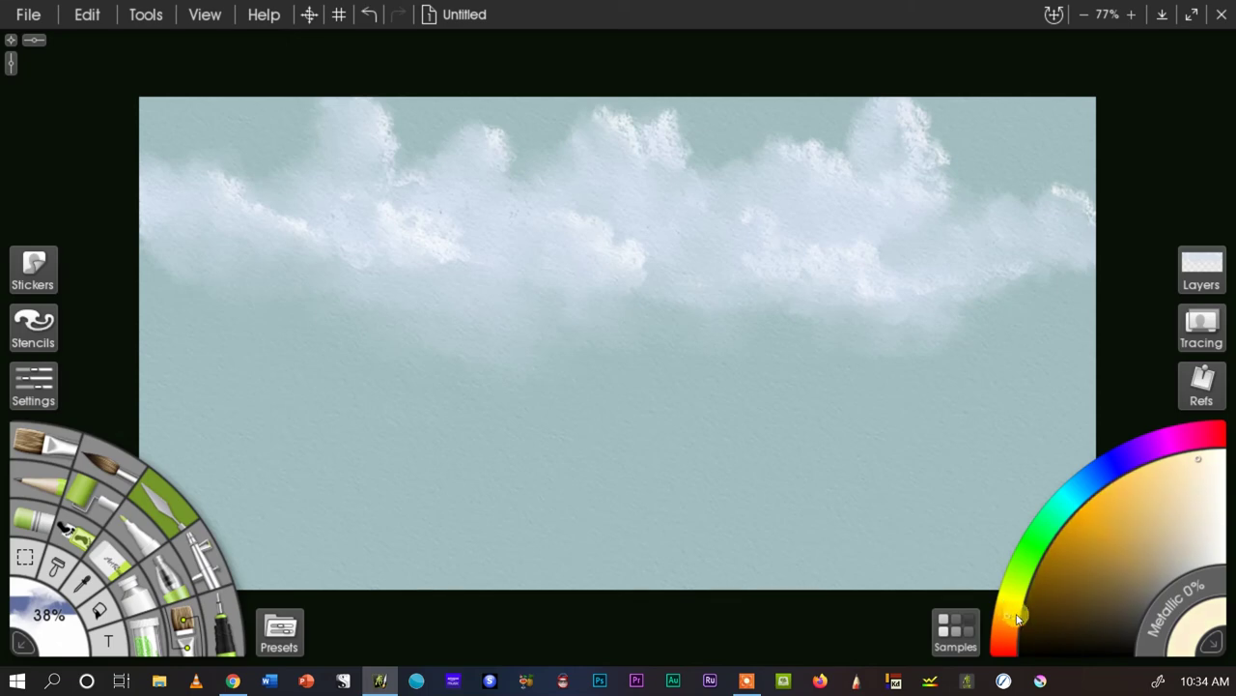
Step: Dab cream pastel accents on the peaks, left clouds, lower edge and right edge
{"action": "left_click", "coordinate": [21, 527]}
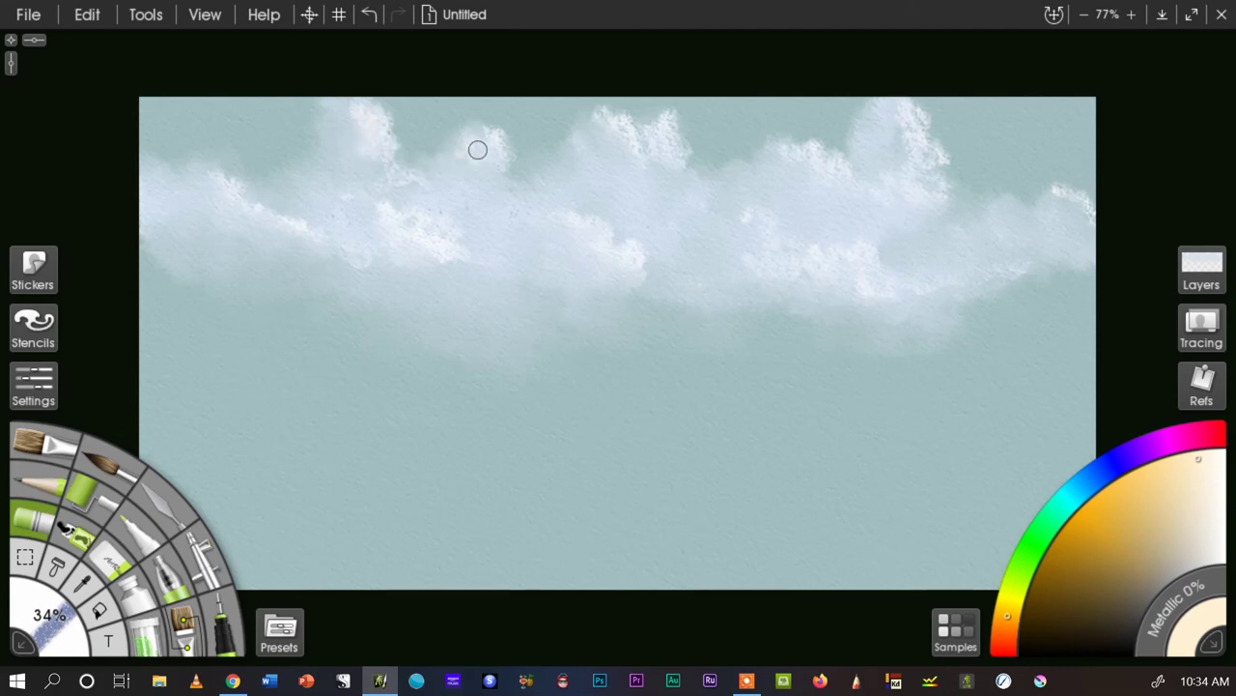
{"action": "mouse_move", "coordinate": [477, 150]}
{"action": "left_mouse_down"}
{"action": "mouse_move", "coordinate": [474, 132]}
{"action": "mouse_move", "coordinate": [496, 174]}
{"action": "mouse_move", "coordinate": [526, 191]}
{"action": "left_mouse_up"}
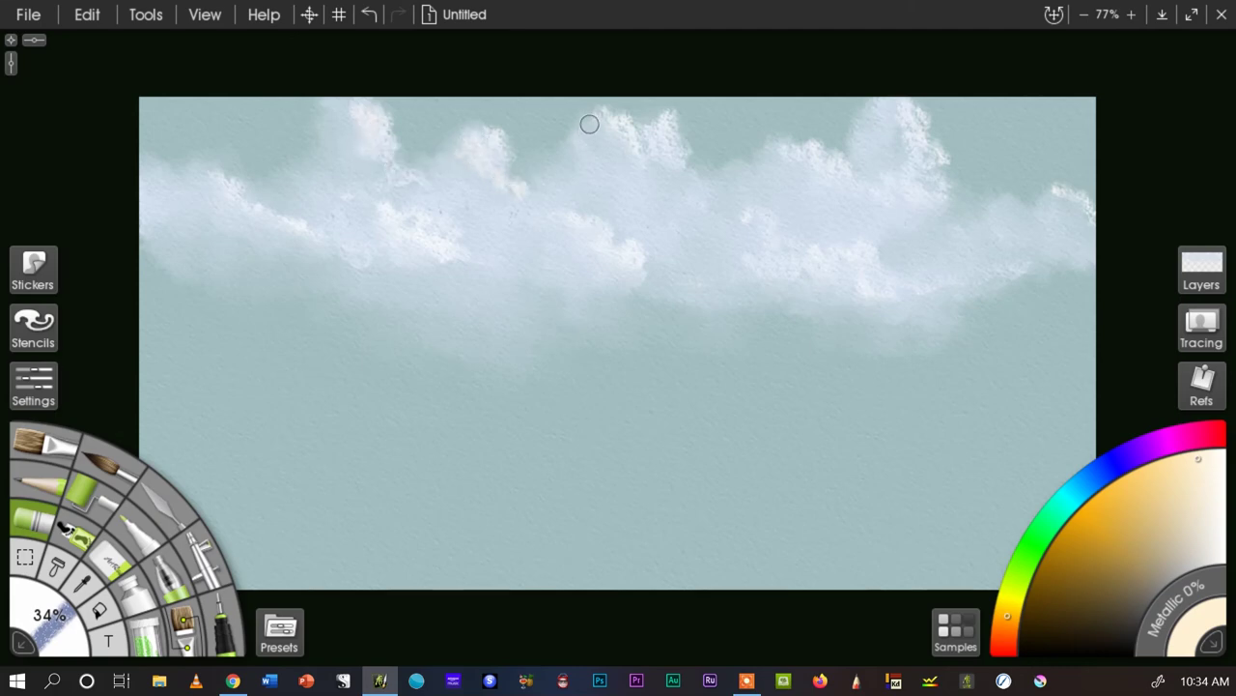
{"action": "mouse_move", "coordinate": [589, 123]}
{"action": "left_mouse_down"}
{"action": "mouse_move", "coordinate": [644, 168]}
{"action": "mouse_move", "coordinate": [613, 130]}
{"action": "mouse_move", "coordinate": [614, 144]}
{"action": "left_mouse_up"}
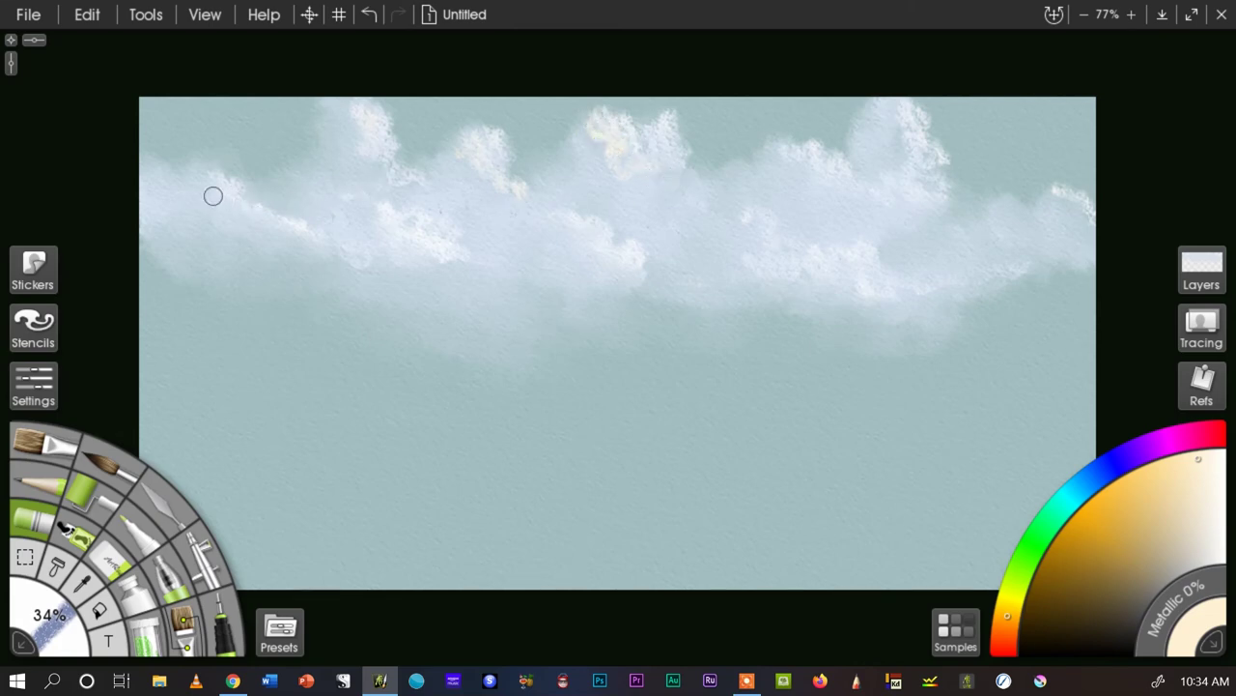
{"action": "mouse_move", "coordinate": [196, 187]}
{"action": "left_mouse_down"}
{"action": "mouse_move", "coordinate": [276, 232]}
{"action": "mouse_move", "coordinate": [232, 225]}
{"action": "left_mouse_up"}
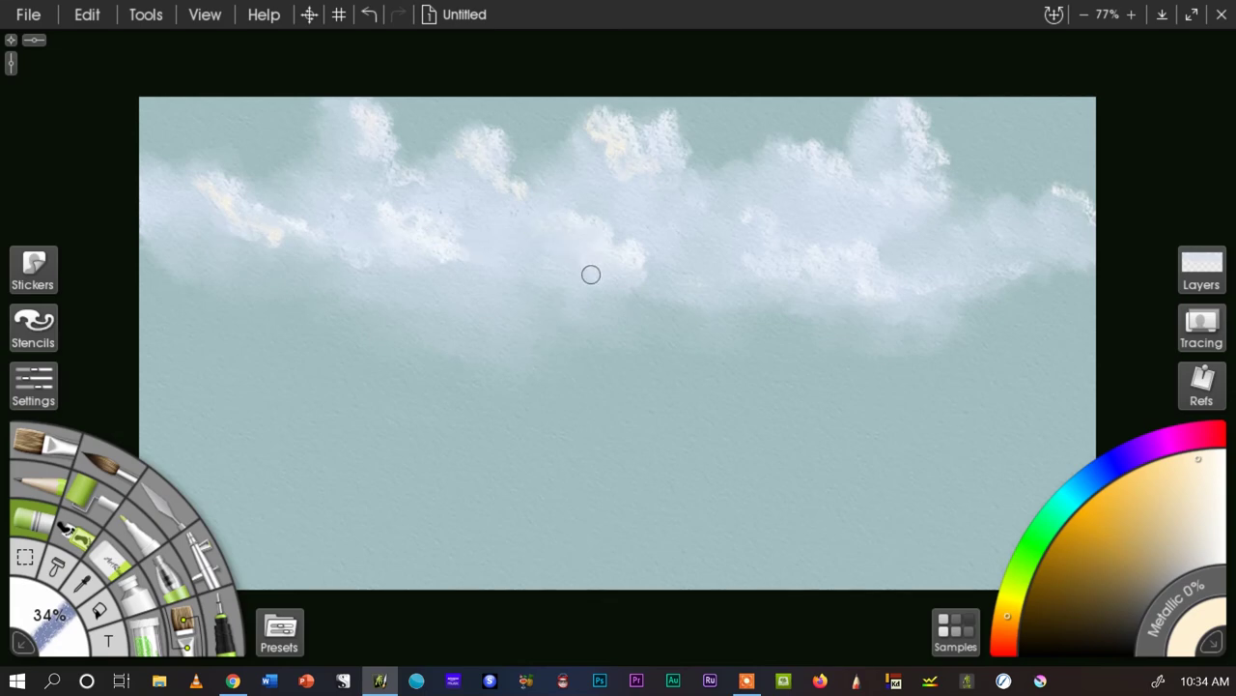
{"action": "mouse_move", "coordinate": [592, 274]}
{"action": "left_mouse_down"}
{"action": "mouse_move", "coordinate": [588, 240]}
{"action": "mouse_move", "coordinate": [577, 257]}
{"action": "mouse_move", "coordinate": [608, 254]}
{"action": "left_mouse_up"}
{"action": "mouse_move", "coordinate": [868, 130]}
{"action": "left_mouse_down"}
{"action": "mouse_move", "coordinate": [892, 119]}
{"action": "mouse_move", "coordinate": [918, 149]}
{"action": "mouse_move", "coordinate": [909, 173]}
{"action": "left_mouse_up"}
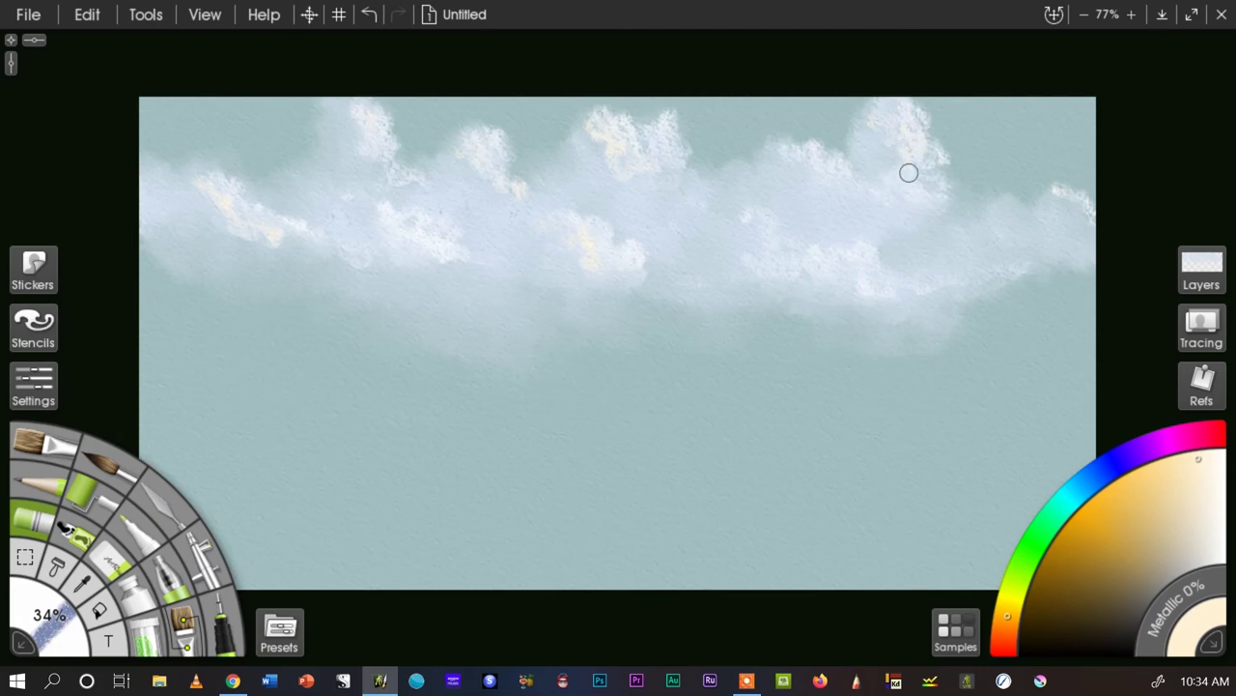
{"action": "left_click_drag", "start_coordinate": [1063, 207], "coordinate": [1073, 254]}
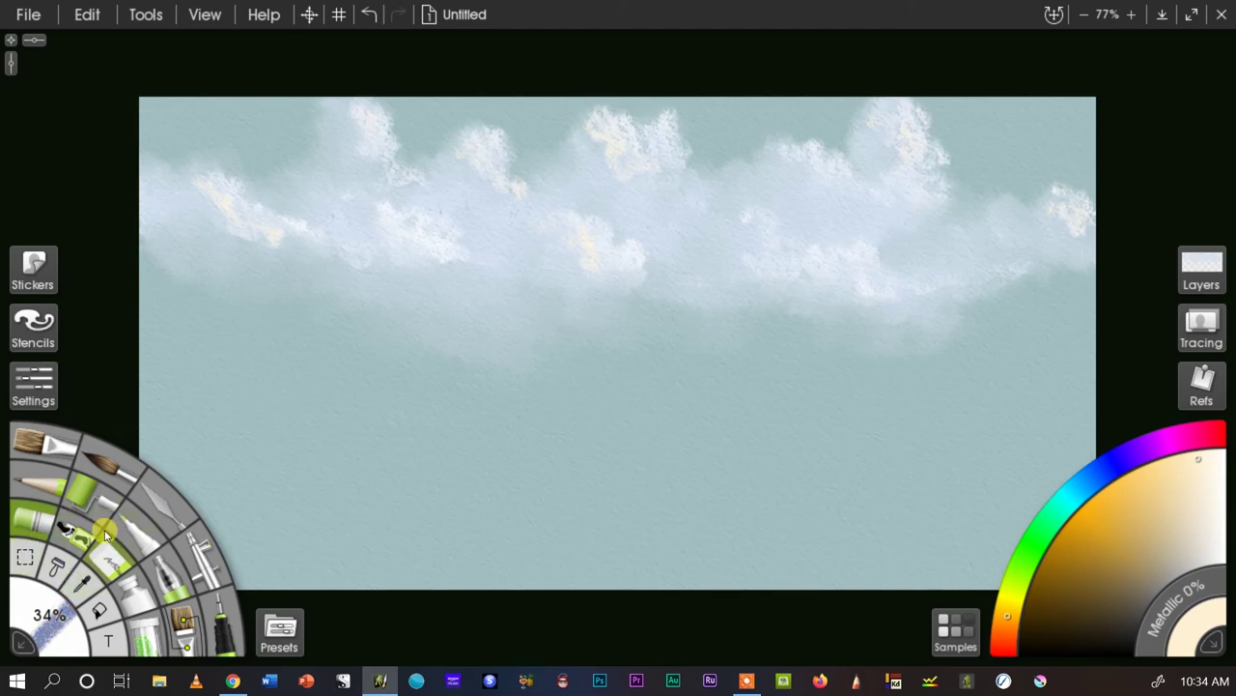
Step: Switch to the Palette Knife at 24% size and smudge the yellow accents into the clouds
{"action": "left_click", "coordinate": [152, 495]}
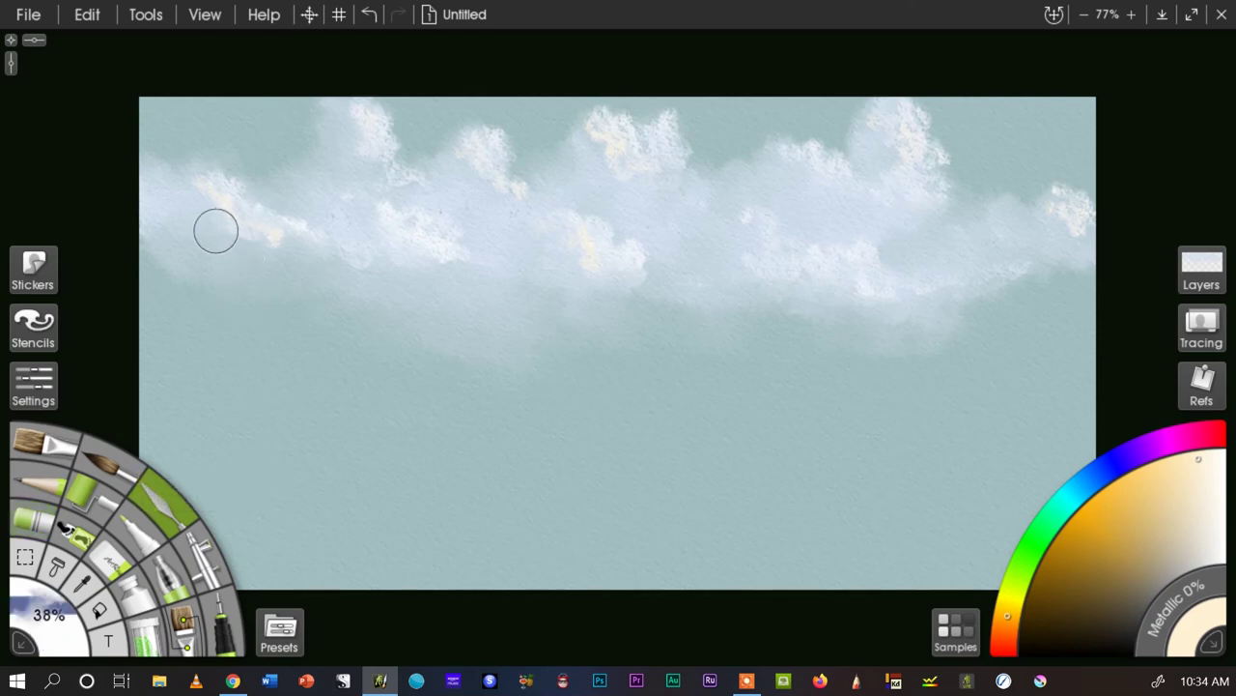
{"action": "left_click_drag", "start_coordinate": [62, 613], "coordinate": [29, 607]}
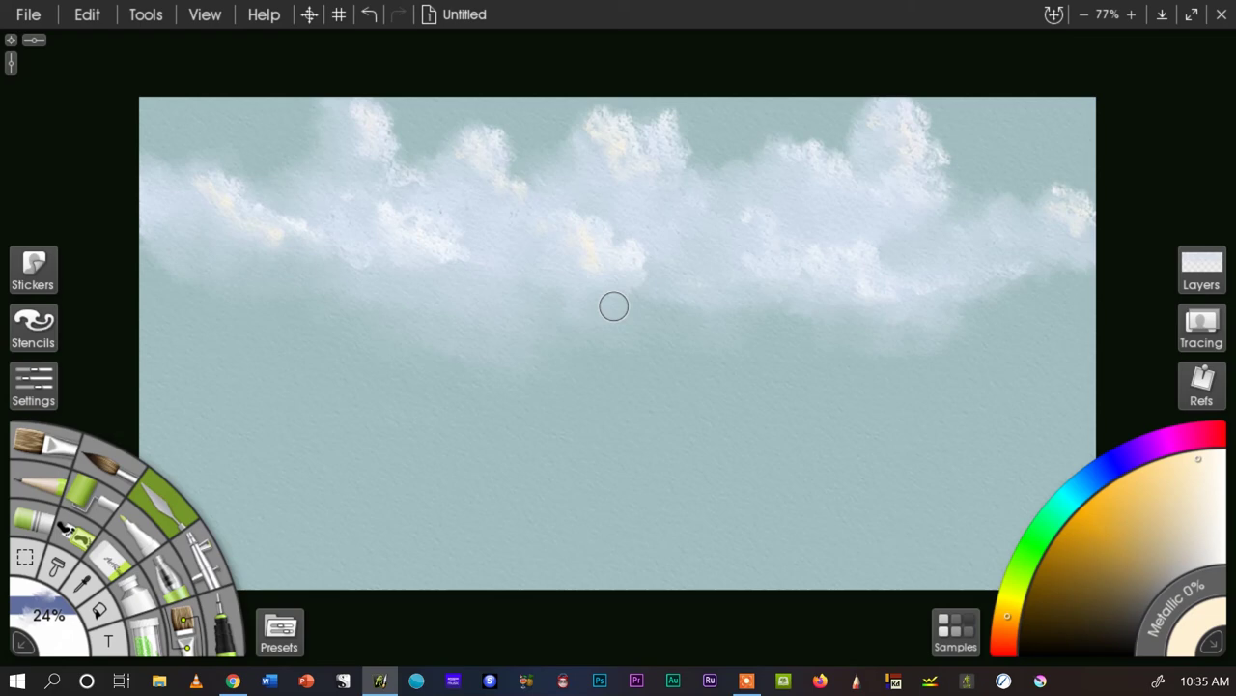
{"action": "mouse_move", "coordinate": [581, 242]}
{"action": "left_mouse_down"}
{"action": "mouse_move", "coordinate": [583, 280]}
{"action": "mouse_move", "coordinate": [593, 235]}
{"action": "left_mouse_up"}
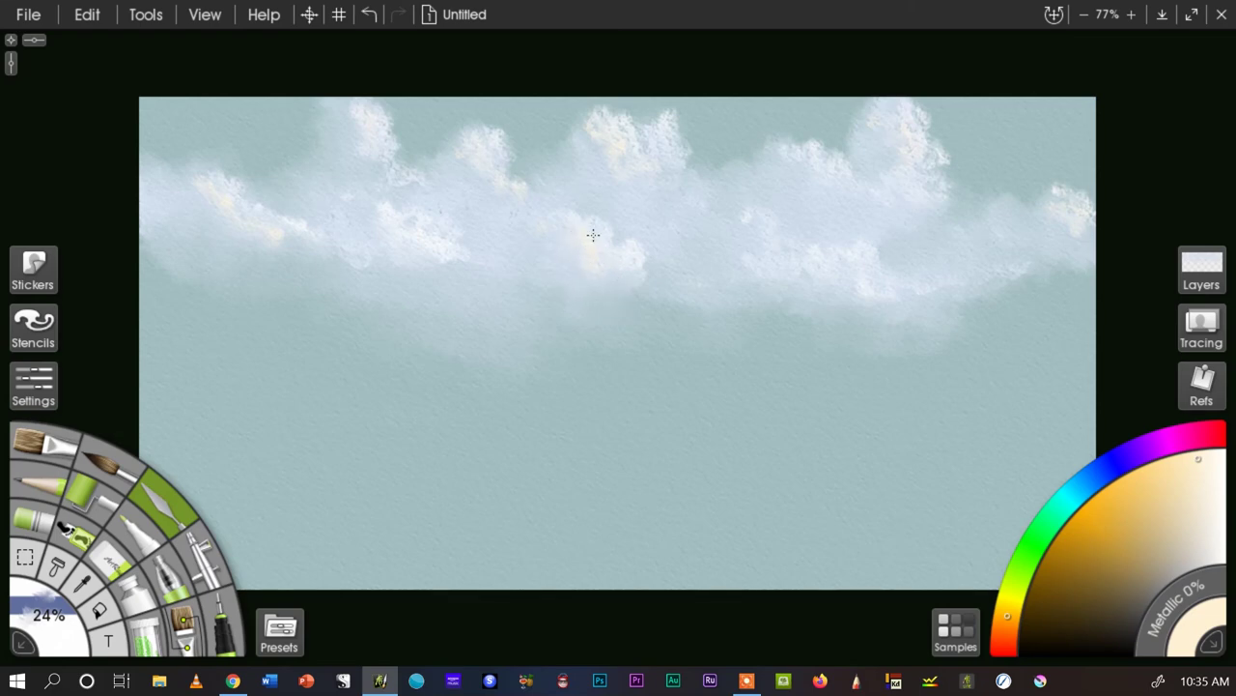